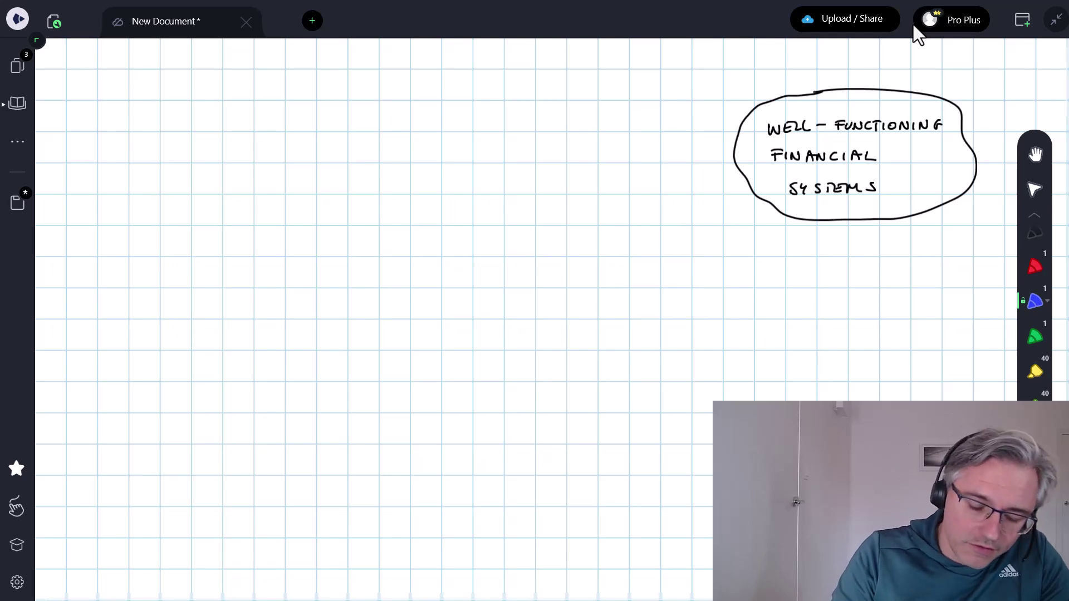
Write the heading COMPLETE MARKETS: in blue and highlight it in yellow.
{"action": "mouse_move", "coordinate": [123, 119]}
{"action": "left_mouse_down"}
{"action": "mouse_move", "coordinate": [122, 131]}
{"action": "mouse_move", "coordinate": [159, 123]}
{"action": "left_mouse_up"}
{"action": "left_click_drag", "start_coordinate": [162, 121], "coordinate": [177, 131]}
{"action": "left_click_drag", "start_coordinate": [179, 122], "coordinate": [243, 130]}
{"action": "mouse_move", "coordinate": [251, 119]}
{"action": "left_mouse_down"}
{"action": "mouse_move", "coordinate": [252, 129]}
{"action": "mouse_move", "coordinate": [268, 128]}
{"action": "left_mouse_up"}
{"action": "left_click_drag", "start_coordinate": [266, 120], "coordinate": [274, 119]}
{"action": "left_click_drag", "start_coordinate": [270, 119], "coordinate": [277, 129]}
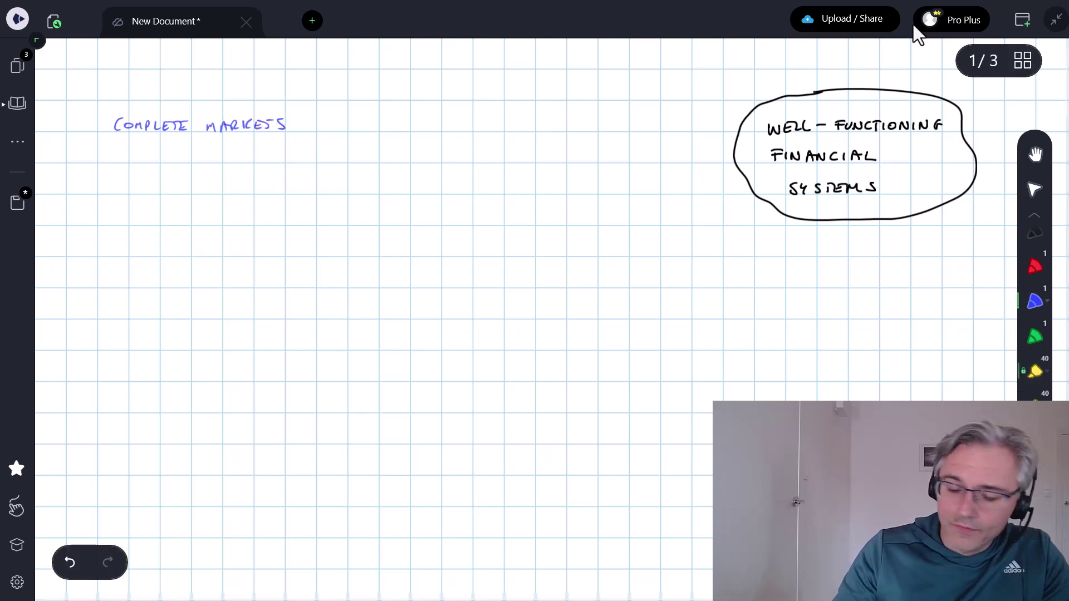
{"action": "left_click", "coordinate": [1035, 371]}
{"action": "left_click_drag", "start_coordinate": [109, 123], "coordinate": [305, 123]}
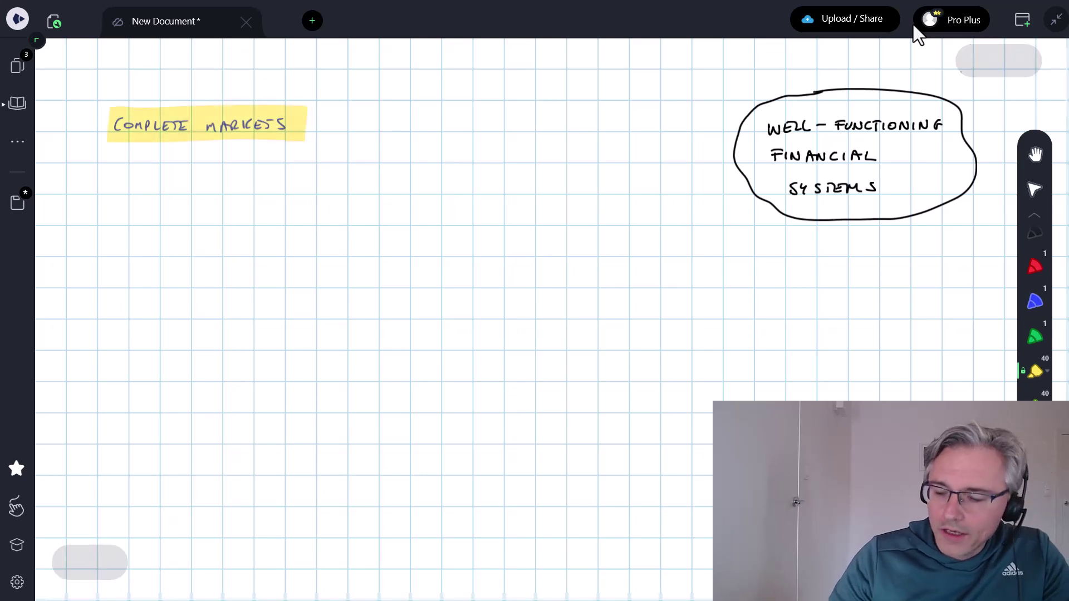
{"action": "left_click", "coordinate": [1034, 301]}
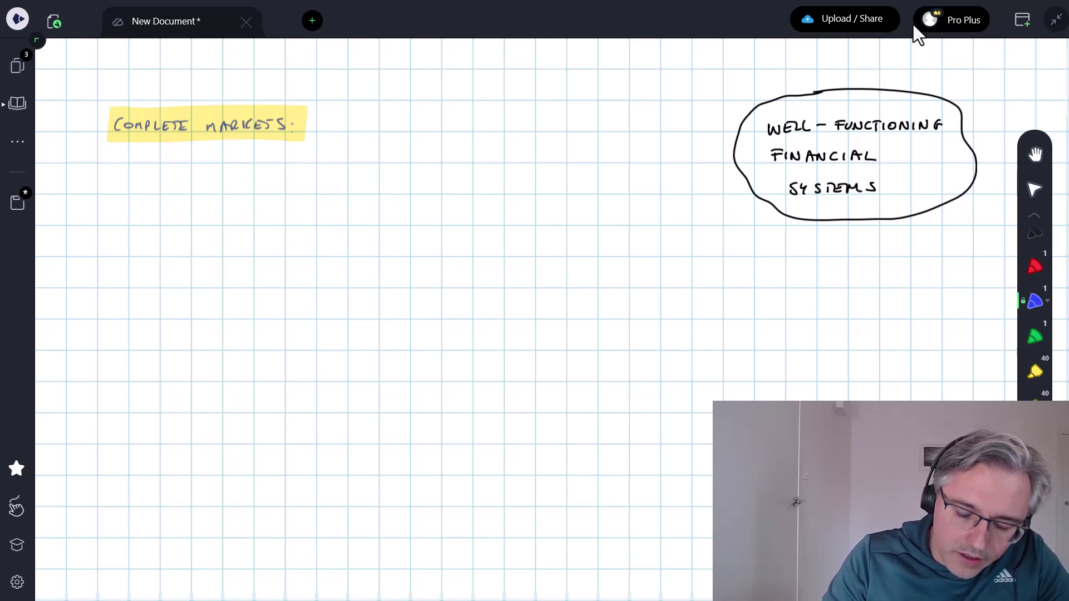
Add 'where' after the heading, then write 'investors → can invest for future' in green.
{"action": "left_click_drag", "start_coordinate": [314, 124], "coordinate": [324, 126]}
{"action": "left_click_drag", "start_coordinate": [327, 119], "coordinate": [328, 128]}
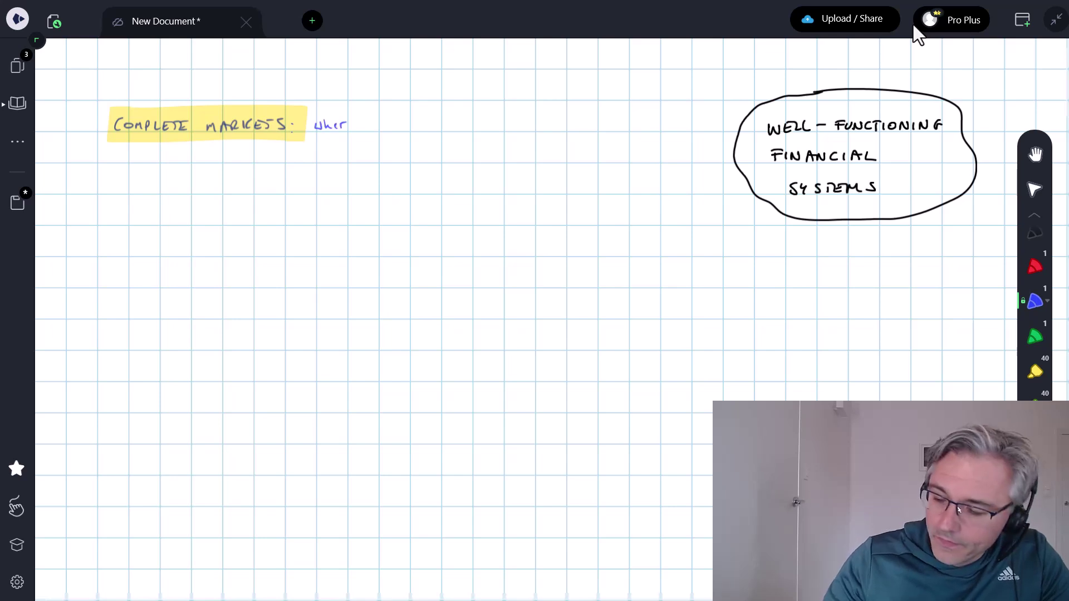
{"action": "left_click", "coordinate": [1034, 337]}
{"action": "left_click", "coordinate": [404, 125]}
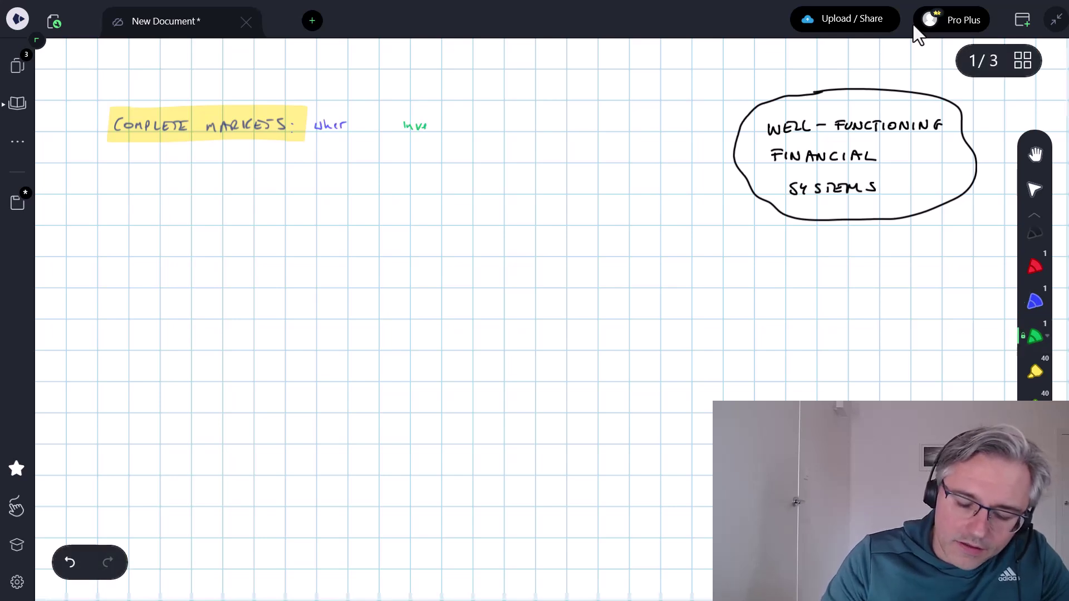
{"action": "left_click_drag", "start_coordinate": [427, 123], "coordinate": [458, 129]}
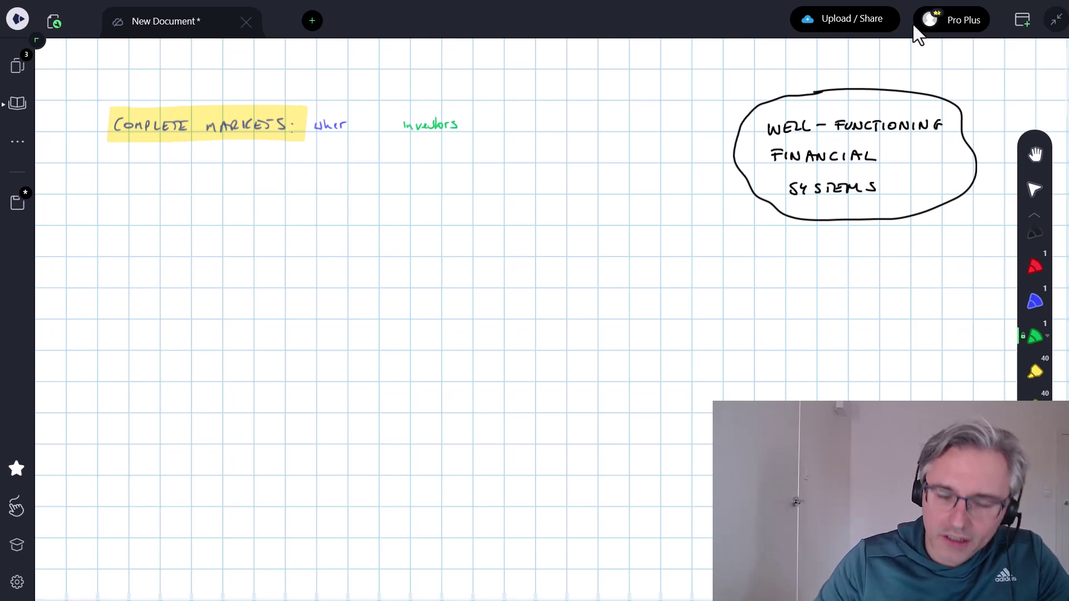
{"action": "left_click_drag", "start_coordinate": [479, 126], "coordinate": [525, 124]}
{"action": "mouse_move", "coordinate": [483, 105]}
{"action": "left_mouse_down"}
{"action": "mouse_move", "coordinate": [555, 129]}
{"action": "mouse_move", "coordinate": [619, 131]}
{"action": "left_mouse_up"}
{"action": "left_click_drag", "start_coordinate": [618, 133], "coordinate": [657, 136]}
{"action": "mouse_move", "coordinate": [662, 115]}
{"action": "left_mouse_down"}
{"action": "mouse_move", "coordinate": [662, 128]}
{"action": "mouse_move", "coordinate": [686, 126]}
{"action": "mouse_move", "coordinate": [671, 120]}
{"action": "left_mouse_up"}
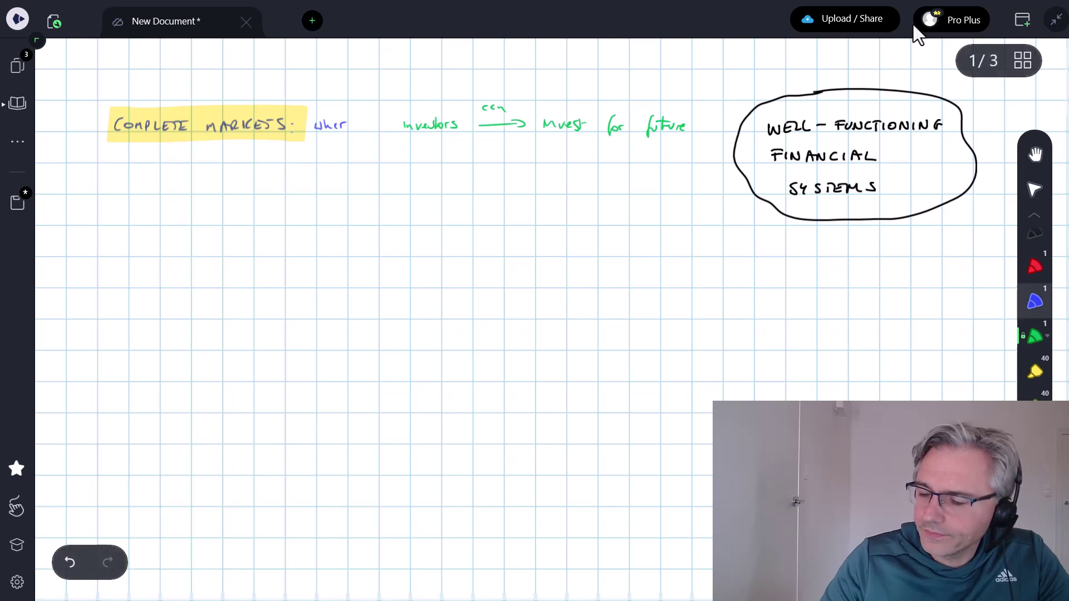
{"action": "left_click", "coordinate": [1035, 301]}
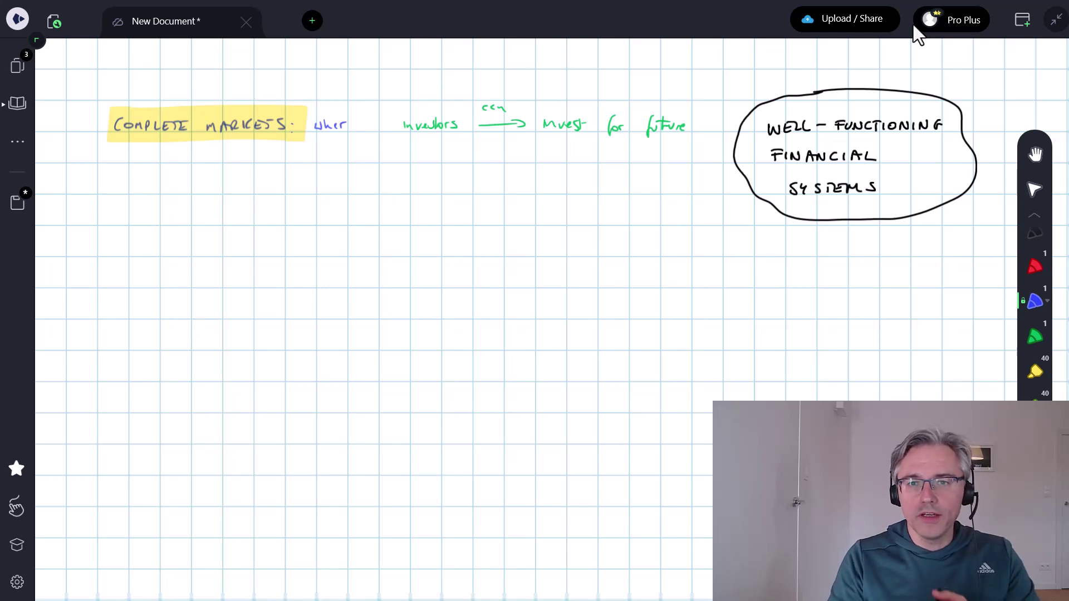
Write 'borrowers → can obtain funds' in green below the investors line.
{"action": "left_click", "coordinate": [1034, 336]}
{"action": "left_click_drag", "start_coordinate": [397, 150], "coordinate": [404, 160]}
{"action": "left_click_drag", "start_coordinate": [407, 158], "coordinate": [423, 156]}
{"action": "left_click_drag", "start_coordinate": [428, 156], "coordinate": [518, 162]}
{"action": "left_click_drag", "start_coordinate": [489, 144], "coordinate": [497, 147]}
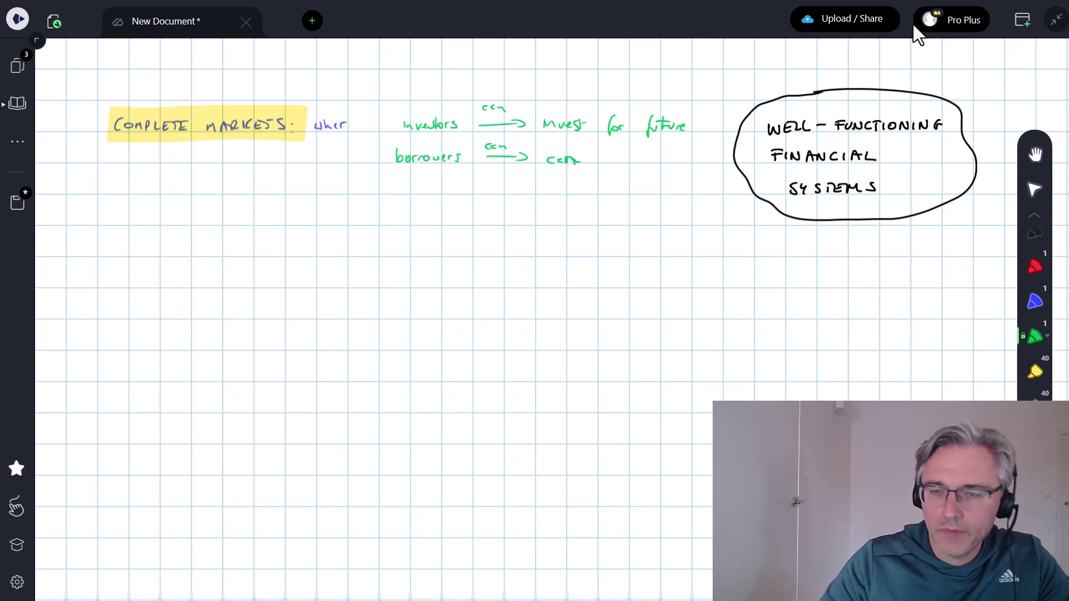
{"action": "mouse_move", "coordinate": [611, 158]}
{"action": "left_mouse_down"}
{"action": "mouse_move", "coordinate": [652, 161]}
{"action": "mouse_move", "coordinate": [643, 186]}
{"action": "mouse_move", "coordinate": [652, 177]}
{"action": "left_mouse_up"}
{"action": "left_click_drag", "start_coordinate": [657, 177], "coordinate": [672, 177]}
{"action": "left_click_drag", "start_coordinate": [679, 169], "coordinate": [675, 184]}
Write 'hedgers → can trade away/offset risk' in green below borrowers.
{"action": "left_click_drag", "start_coordinate": [394, 209], "coordinate": [402, 223]}
{"action": "mouse_move", "coordinate": [405, 220]}
{"action": "left_mouse_down"}
{"action": "mouse_move", "coordinate": [422, 224]}
{"action": "mouse_move", "coordinate": [420, 203]}
{"action": "mouse_move", "coordinate": [426, 236]}
{"action": "mouse_move", "coordinate": [445, 220]}
{"action": "left_mouse_up"}
{"action": "left_click_drag", "start_coordinate": [448, 218], "coordinate": [451, 225]}
{"action": "left_click_drag", "start_coordinate": [473, 217], "coordinate": [520, 224]}
{"action": "left_click_drag", "start_coordinate": [525, 222], "coordinate": [544, 226]}
{"action": "mouse_move", "coordinate": [569, 214]}
{"action": "left_mouse_down"}
{"action": "mouse_move", "coordinate": [569, 226]}
{"action": "mouse_move", "coordinate": [587, 223]}
{"action": "left_mouse_up"}
{"action": "mouse_move", "coordinate": [597, 214]}
{"action": "left_mouse_down"}
{"action": "mouse_move", "coordinate": [593, 224]}
{"action": "mouse_move", "coordinate": [635, 224]}
{"action": "mouse_move", "coordinate": [654, 241]}
{"action": "mouse_move", "coordinate": [667, 229]}
{"action": "left_mouse_up"}
{"action": "left_click_drag", "start_coordinate": [697, 221], "coordinate": [697, 220]}
{"action": "left_click_drag", "start_coordinate": [708, 209], "coordinate": [708, 228]}
{"action": "left_click_drag", "start_coordinate": [705, 219], "coordinate": [729, 222]}
{"action": "left_click_drag", "start_coordinate": [733, 211], "coordinate": [733, 223]}
{"action": "mouse_move", "coordinate": [729, 218]}
{"action": "left_mouse_down"}
{"action": "mouse_move", "coordinate": [727, 237]}
{"action": "mouse_move", "coordinate": [743, 241]}
{"action": "left_mouse_up"}
{"action": "left_click_drag", "start_coordinate": [751, 236], "coordinate": [754, 244]}
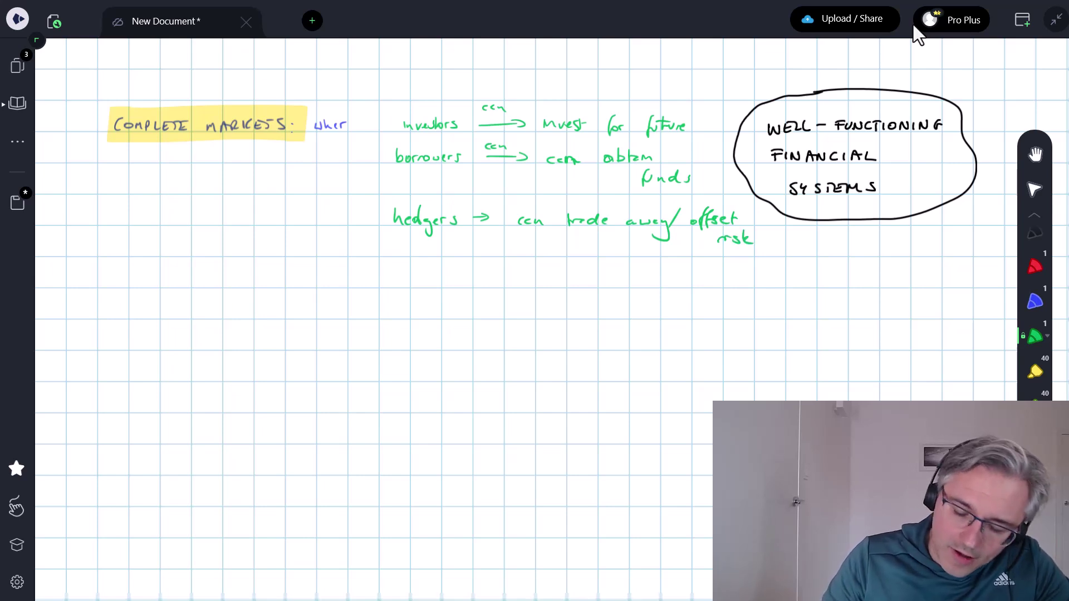
Write 'traders → can trade' in green below hedgers.
{"action": "left_click_drag", "start_coordinate": [399, 241], "coordinate": [397, 257]}
{"action": "left_click_drag", "start_coordinate": [393, 249], "coordinate": [446, 250]}
{"action": "left_click_drag", "start_coordinate": [448, 251], "coordinate": [483, 250]}
{"action": "mouse_move", "coordinate": [477, 245]}
{"action": "left_mouse_down"}
{"action": "mouse_move", "coordinate": [478, 255]}
{"action": "mouse_move", "coordinate": [517, 255]}
{"action": "left_mouse_up"}
{"action": "left_click_drag", "start_coordinate": [526, 250], "coordinate": [559, 255]}
{"action": "mouse_move", "coordinate": [557, 247]}
{"action": "left_mouse_down"}
{"action": "mouse_move", "coordinate": [586, 256]}
{"action": "mouse_move", "coordinate": [590, 245]}
{"action": "left_mouse_up"}
{"action": "left_click_drag", "start_coordinate": [592, 253], "coordinate": [595, 255]}
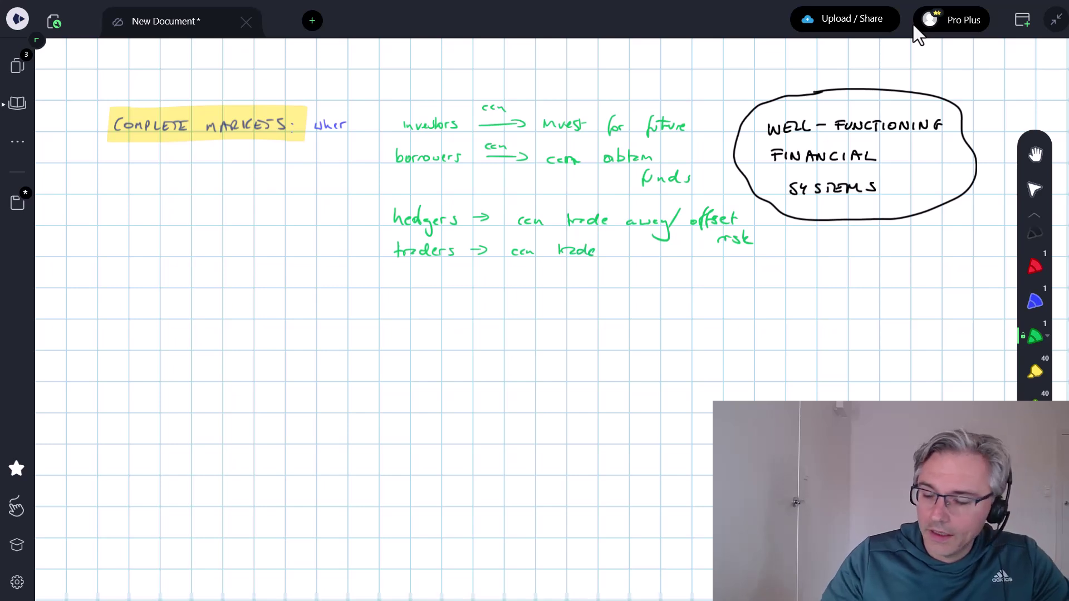
Draw a red brace around the green lines and write 'if costs of arranging trades are LOW'.
{"action": "left_click", "coordinate": [1034, 267]}
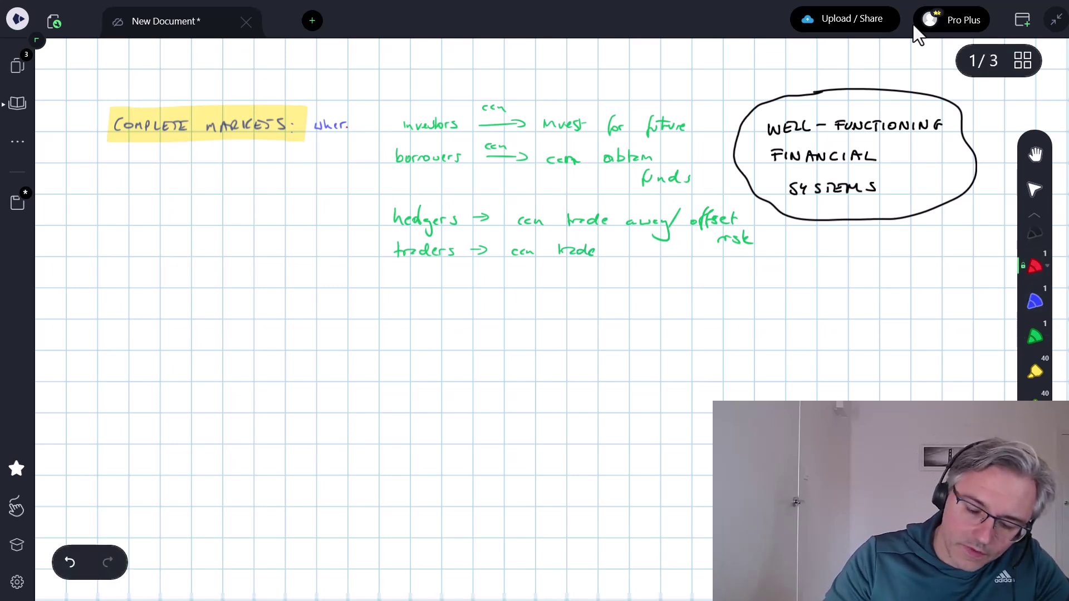
{"action": "left_click_drag", "start_coordinate": [345, 127], "coordinate": [384, 271]}
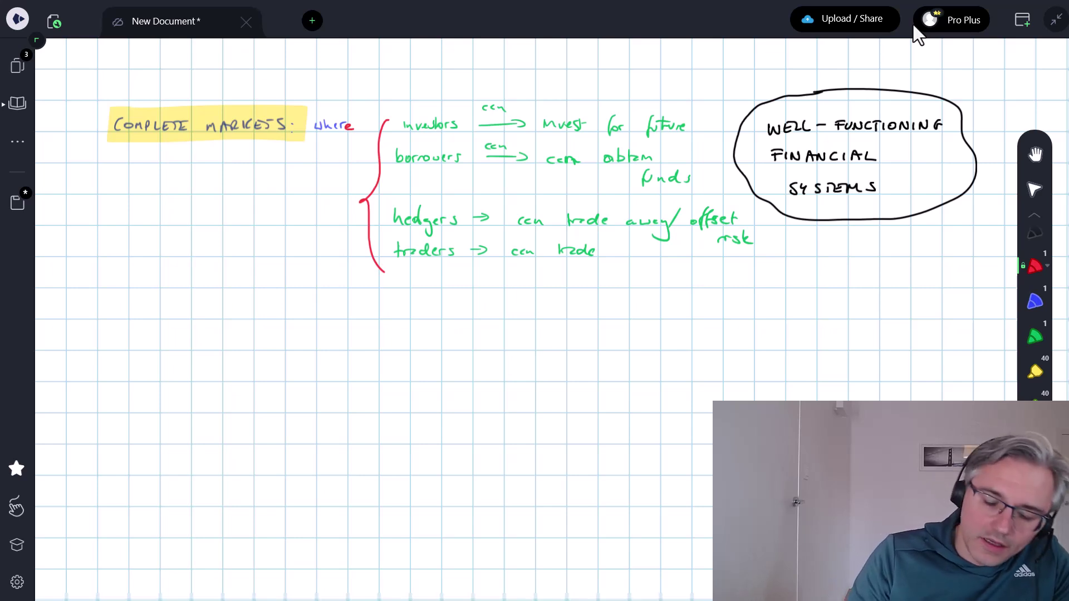
{"action": "left_click_drag", "start_coordinate": [163, 185], "coordinate": [162, 194]}
{"action": "mouse_move", "coordinate": [176, 174]}
{"action": "left_mouse_down"}
{"action": "mouse_move", "coordinate": [169, 198]}
{"action": "mouse_move", "coordinate": [178, 187]}
{"action": "left_mouse_up"}
{"action": "left_click_drag", "start_coordinate": [199, 188], "coordinate": [203, 192]}
{"action": "left_click_drag", "start_coordinate": [207, 193], "coordinate": [214, 194]}
{"action": "left_click_drag", "start_coordinate": [207, 186], "coordinate": [247, 192]}
{"action": "mouse_move", "coordinate": [259, 178]}
{"action": "left_mouse_down"}
{"action": "mouse_move", "coordinate": [254, 203]}
{"action": "mouse_move", "coordinate": [294, 187]}
{"action": "left_mouse_up"}
{"action": "mouse_move", "coordinate": [295, 193]}
{"action": "left_mouse_down"}
{"action": "mouse_move", "coordinate": [302, 187]}
{"action": "mouse_move", "coordinate": [319, 207]}
{"action": "mouse_move", "coordinate": [333, 190]}
{"action": "mouse_move", "coordinate": [339, 208]}
{"action": "left_mouse_up"}
{"action": "mouse_move", "coordinate": [155, 210]}
{"action": "left_mouse_down"}
{"action": "mouse_move", "coordinate": [154, 223]}
{"action": "mouse_move", "coordinate": [172, 224]}
{"action": "left_mouse_up"}
{"action": "mouse_move", "coordinate": [180, 211]}
{"action": "left_mouse_down"}
{"action": "mouse_move", "coordinate": [180, 224]}
{"action": "mouse_move", "coordinate": [188, 221]}
{"action": "left_mouse_up"}
{"action": "left_click_drag", "start_coordinate": [191, 218], "coordinate": [244, 223]}
{"action": "mouse_move", "coordinate": [262, 212]}
{"action": "left_mouse_down"}
{"action": "mouse_move", "coordinate": [272, 223]}
{"action": "mouse_move", "coordinate": [291, 216]}
{"action": "left_mouse_up"}
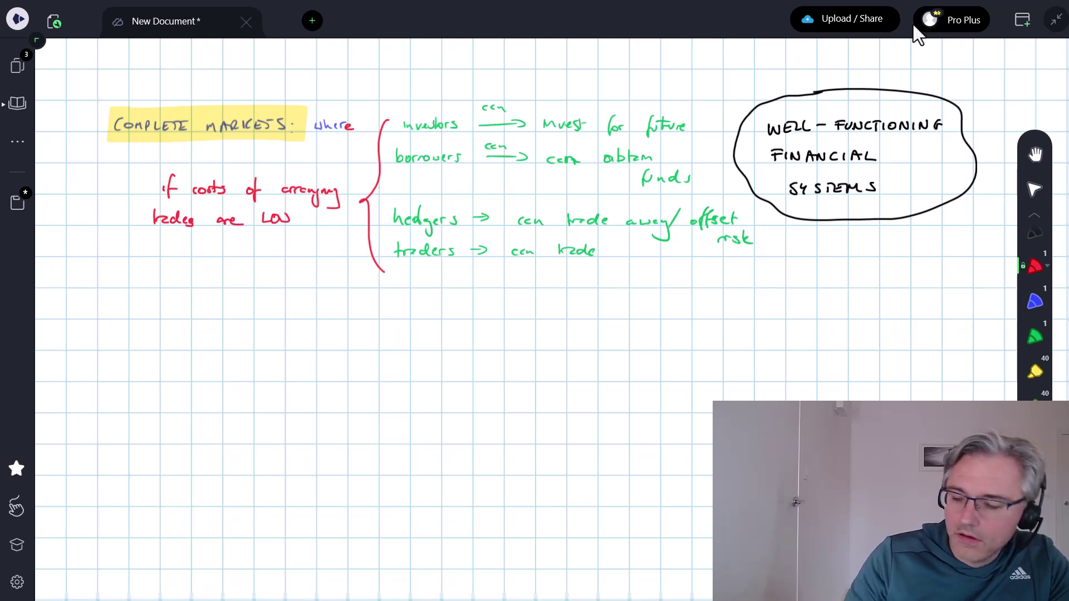
Draw a blue down arrow to 'operationally efficient system/market' and highlight it in green.
{"action": "left_click", "coordinate": [1035, 301]}
{"action": "left_click_drag", "start_coordinate": [223, 241], "coordinate": [222, 284]}
{"action": "left_click_drag", "start_coordinate": [215, 276], "coordinate": [229, 271]}
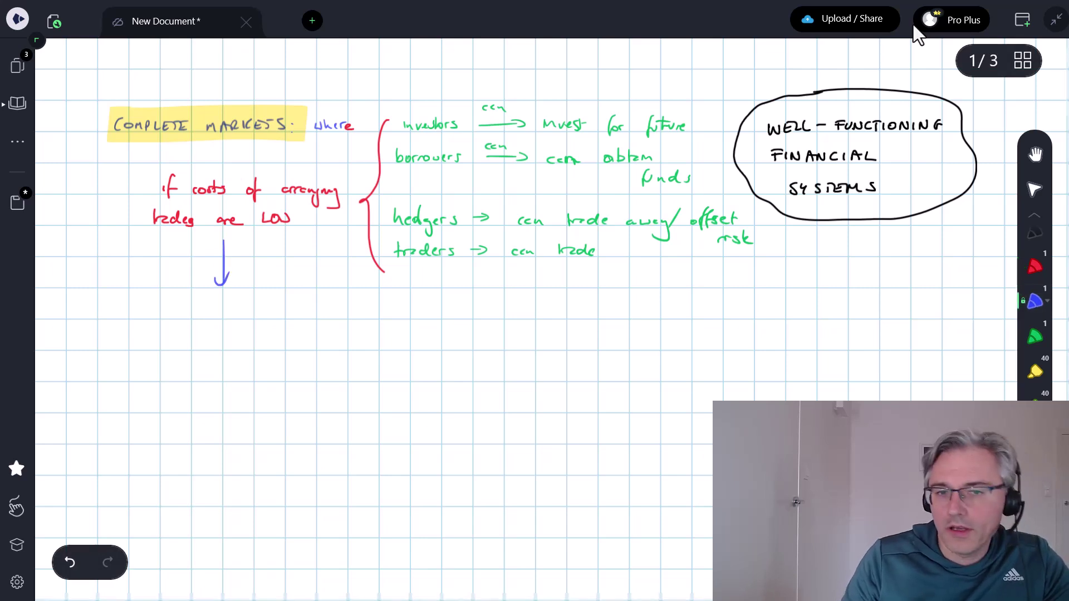
{"action": "mouse_move", "coordinate": [156, 313]}
{"action": "left_mouse_down"}
{"action": "mouse_move", "coordinate": [239, 311]}
{"action": "mouse_move", "coordinate": [244, 338]}
{"action": "mouse_move", "coordinate": [284, 314]}
{"action": "mouse_move", "coordinate": [290, 329]}
{"action": "mouse_move", "coordinate": [304, 314]}
{"action": "mouse_move", "coordinate": [344, 310]}
{"action": "left_mouse_up"}
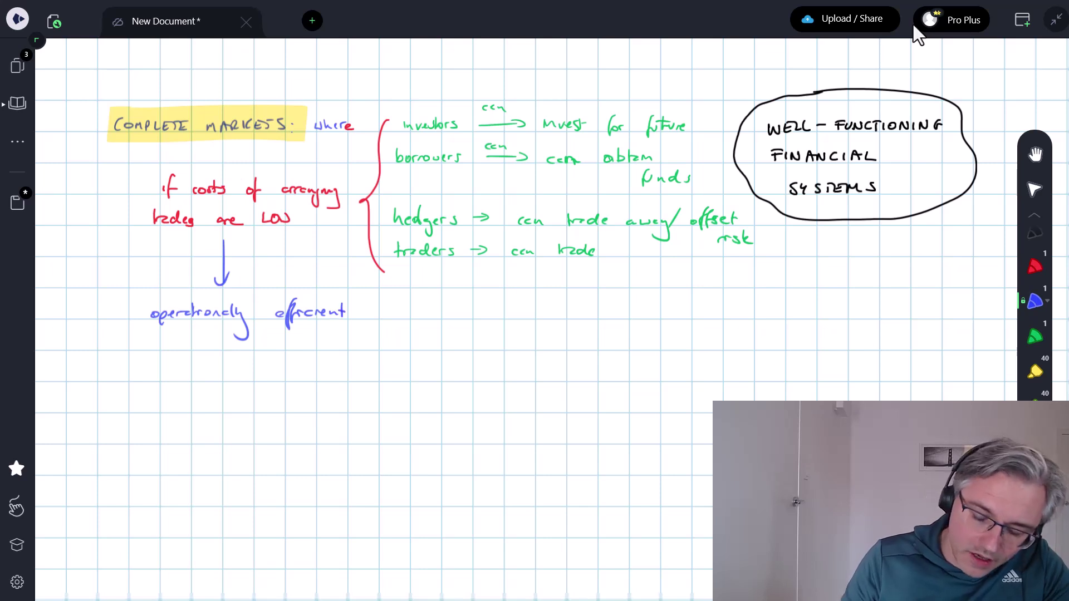
{"action": "mouse_move", "coordinate": [266, 338]}
{"action": "left_mouse_down"}
{"action": "mouse_move", "coordinate": [273, 361]}
{"action": "mouse_move", "coordinate": [290, 337]}
{"action": "mouse_move", "coordinate": [310, 340]}
{"action": "left_mouse_up"}
{"action": "mouse_move", "coordinate": [329, 327]}
{"action": "left_mouse_down"}
{"action": "mouse_move", "coordinate": [316, 348]}
{"action": "mouse_move", "coordinate": [371, 346]}
{"action": "left_mouse_up"}
{"action": "left_click_drag", "start_coordinate": [369, 344], "coordinate": [384, 340]}
{"action": "left_click_drag", "start_coordinate": [389, 333], "coordinate": [386, 350]}
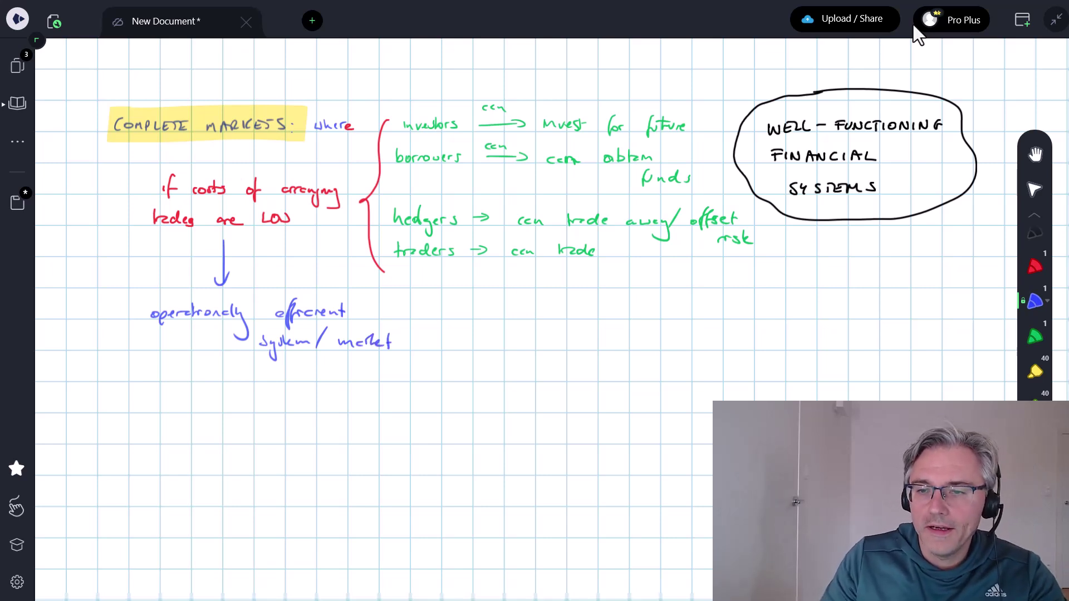
{"action": "left_click", "coordinate": [1034, 336]}
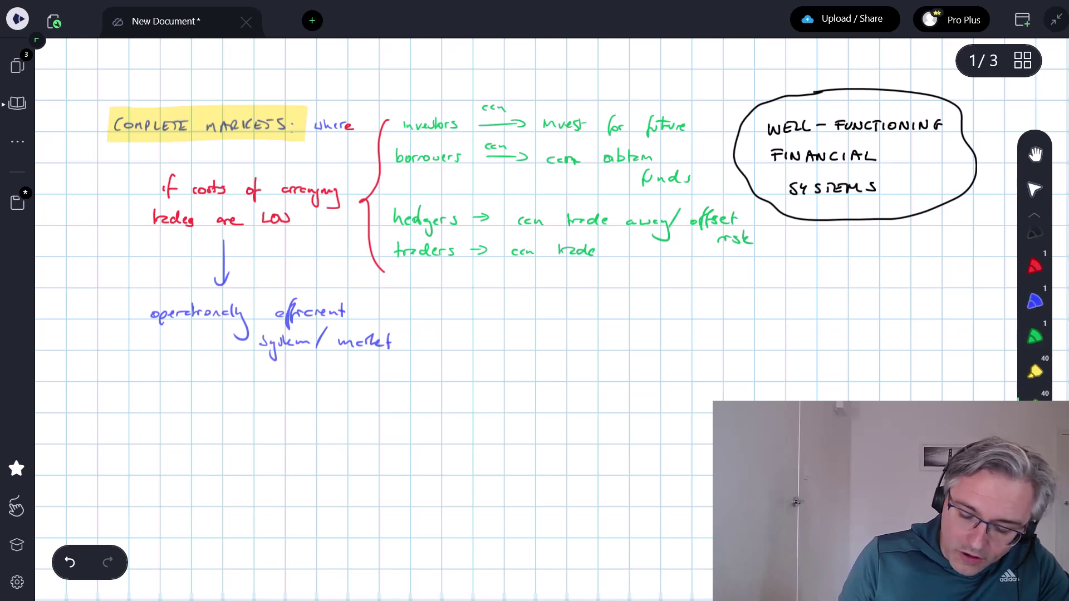
{"action": "left_click_drag", "start_coordinate": [146, 311], "coordinate": [371, 309]}
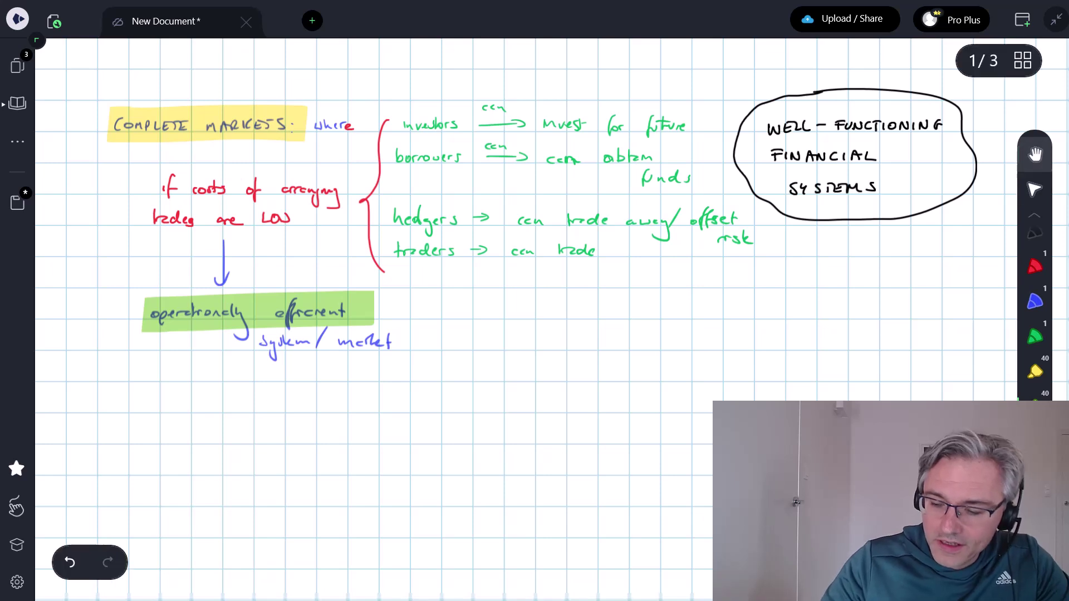
{"action": "left_click", "coordinate": [1034, 154]}
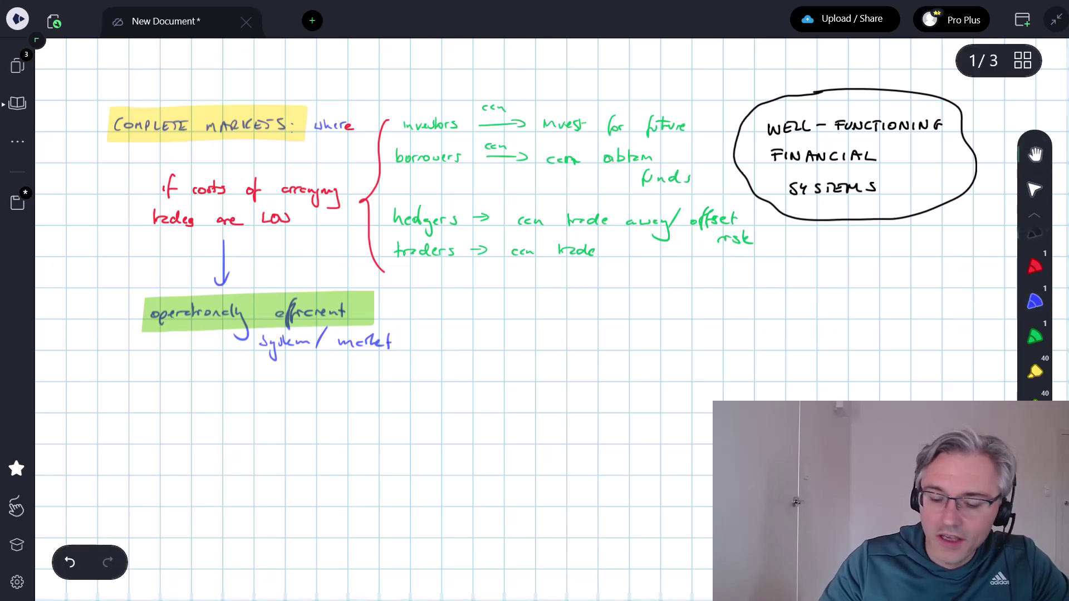
Below the notes, begin a green line 'if asset/contract prices'.
{"action": "scroll", "coordinate": [551, 317], "scroll_direction": "down", "scroll_amount": 5}
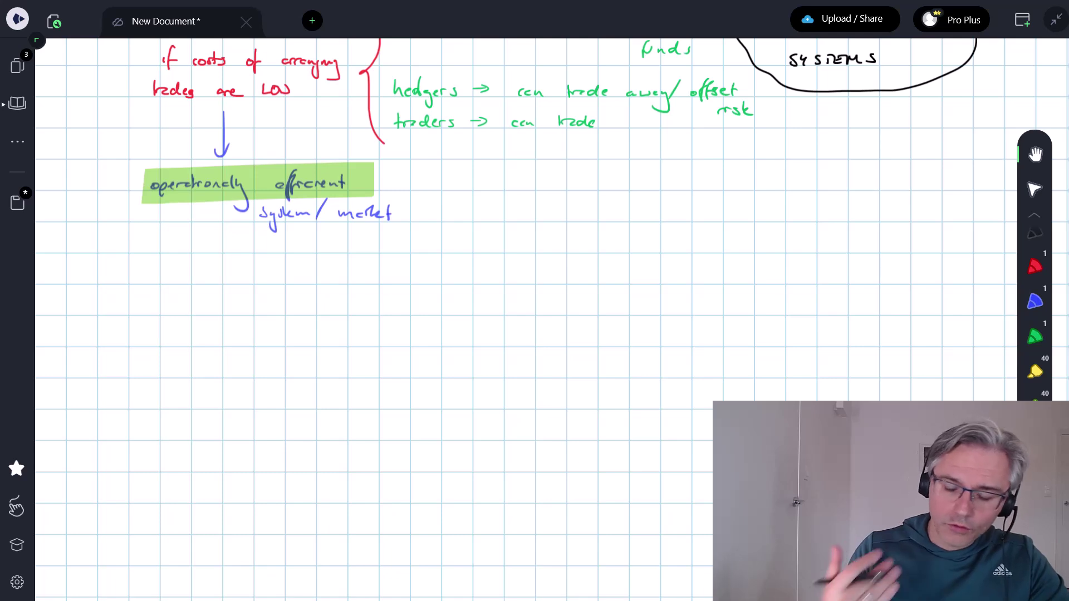
{"action": "left_click", "coordinate": [1035, 336]}
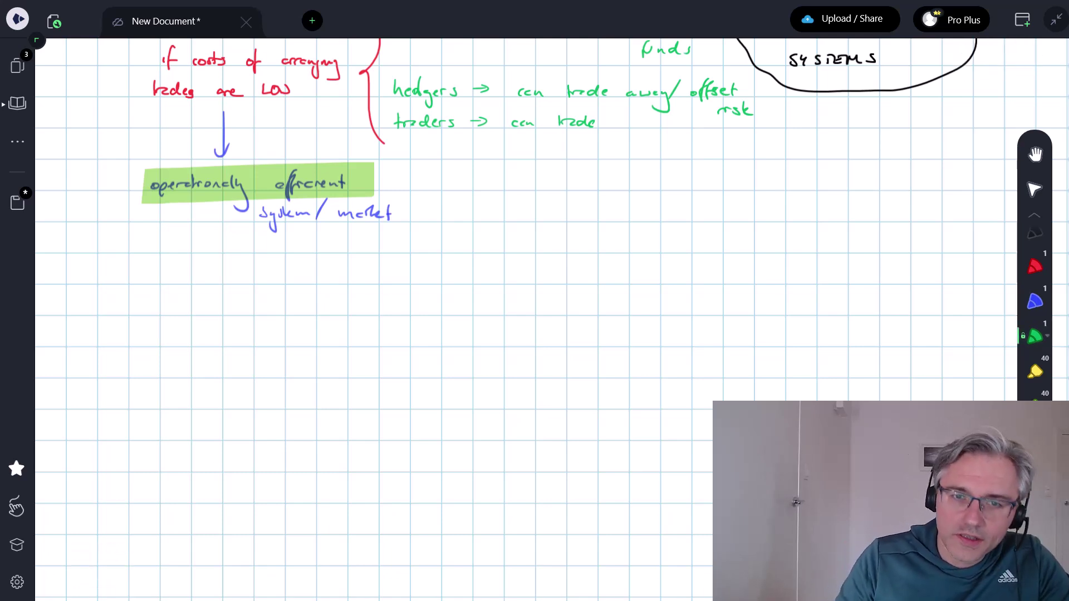
{"action": "left_click_drag", "start_coordinate": [127, 278], "coordinate": [127, 285]}
{"action": "left_click_drag", "start_coordinate": [137, 265], "coordinate": [132, 287]}
{"action": "left_click_drag", "start_coordinate": [129, 273], "coordinate": [198, 282]}
{"action": "left_click_drag", "start_coordinate": [193, 274], "coordinate": [232, 281]}
{"action": "left_click_drag", "start_coordinate": [242, 274], "coordinate": [254, 281]}
{"action": "left_click_drag", "start_coordinate": [258, 269], "coordinate": [266, 281]}
{"action": "left_click_drag", "start_coordinate": [273, 276], "coordinate": [275, 282]}
{"action": "mouse_move", "coordinate": [287, 266]}
{"action": "left_mouse_down"}
{"action": "mouse_move", "coordinate": [286, 282]}
{"action": "mouse_move", "coordinate": [317, 293]}
{"action": "mouse_move", "coordinate": [325, 281]}
{"action": "left_mouse_up"}
{"action": "left_click_drag", "start_coordinate": [326, 276], "coordinate": [352, 282]}
{"action": "mouse_move", "coordinate": [362, 275]}
{"action": "left_mouse_down"}
{"action": "mouse_move", "coordinate": [357, 283]}
{"action": "mouse_move", "coordinate": [409, 282]}
{"action": "left_mouse_up"}
Complete the line with 'reflect all av. relevant' information and close the bracket.
{"action": "mouse_move", "coordinate": [417, 266]}
{"action": "left_mouse_down"}
{"action": "mouse_move", "coordinate": [407, 290]}
{"action": "mouse_move", "coordinate": [422, 283]}
{"action": "left_mouse_up"}
{"action": "left_click_drag", "start_coordinate": [422, 278], "coordinate": [439, 283]}
{"action": "mouse_move", "coordinate": [440, 267]}
{"action": "left_mouse_down"}
{"action": "mouse_move", "coordinate": [440, 284]}
{"action": "mouse_move", "coordinate": [449, 276]}
{"action": "left_mouse_up"}
{"action": "mouse_move", "coordinate": [474, 267]}
{"action": "left_mouse_down"}
{"action": "mouse_move", "coordinate": [472, 283]}
{"action": "mouse_move", "coordinate": [480, 274]}
{"action": "left_mouse_up"}
{"action": "mouse_move", "coordinate": [479, 269]}
{"action": "left_mouse_down"}
{"action": "mouse_move", "coordinate": [488, 282]}
{"action": "mouse_move", "coordinate": [529, 282]}
{"action": "left_mouse_up"}
{"action": "mouse_move", "coordinate": [532, 274]}
{"action": "left_mouse_down"}
{"action": "mouse_move", "coordinate": [653, 291]}
{"action": "mouse_move", "coordinate": [693, 279]}
{"action": "mouse_move", "coordinate": [806, 281]}
{"action": "mouse_move", "coordinate": [820, 269]}
{"action": "mouse_move", "coordinate": [830, 281]}
{"action": "left_mouse_up"}
{"action": "left_click_drag", "start_coordinate": [829, 255], "coordinate": [832, 289]}
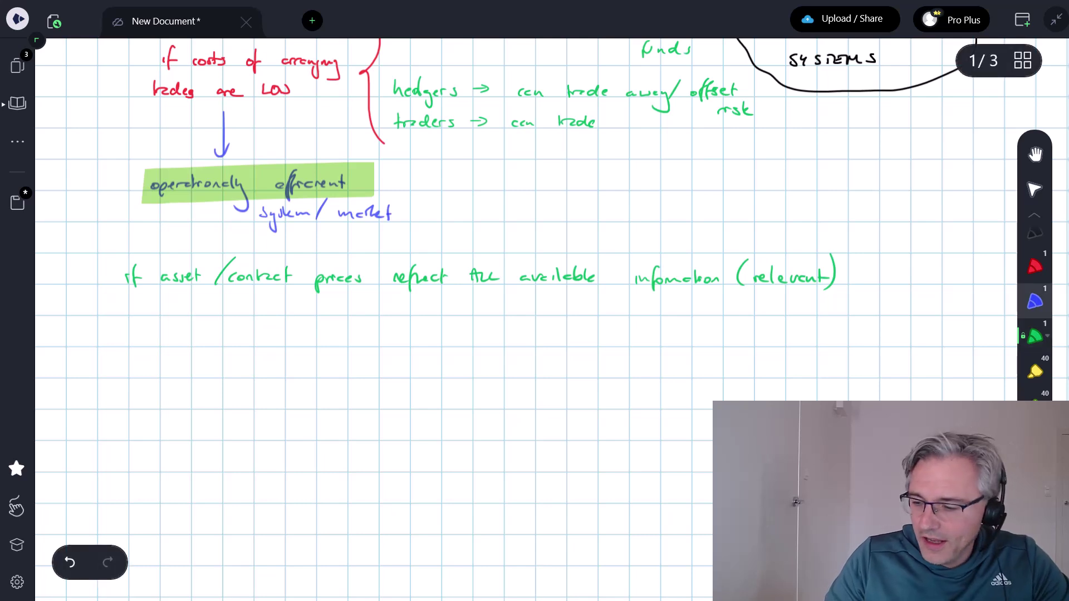
Draw a blue double arrow to 'informationally efficient system/market' and highlight it green.
{"action": "left_click", "coordinate": [1034, 302]}
{"action": "left_click_drag", "start_coordinate": [368, 304], "coordinate": [372, 316]}
{"action": "left_click_drag", "start_coordinate": [363, 313], "coordinate": [376, 313]}
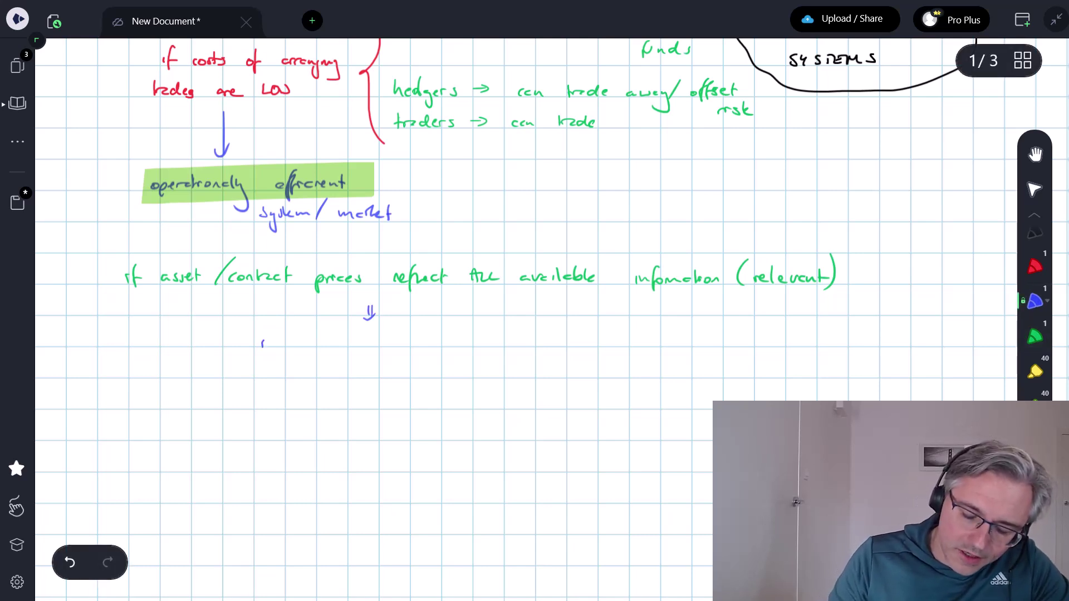
{"action": "left_click_drag", "start_coordinate": [262, 343], "coordinate": [274, 345]}
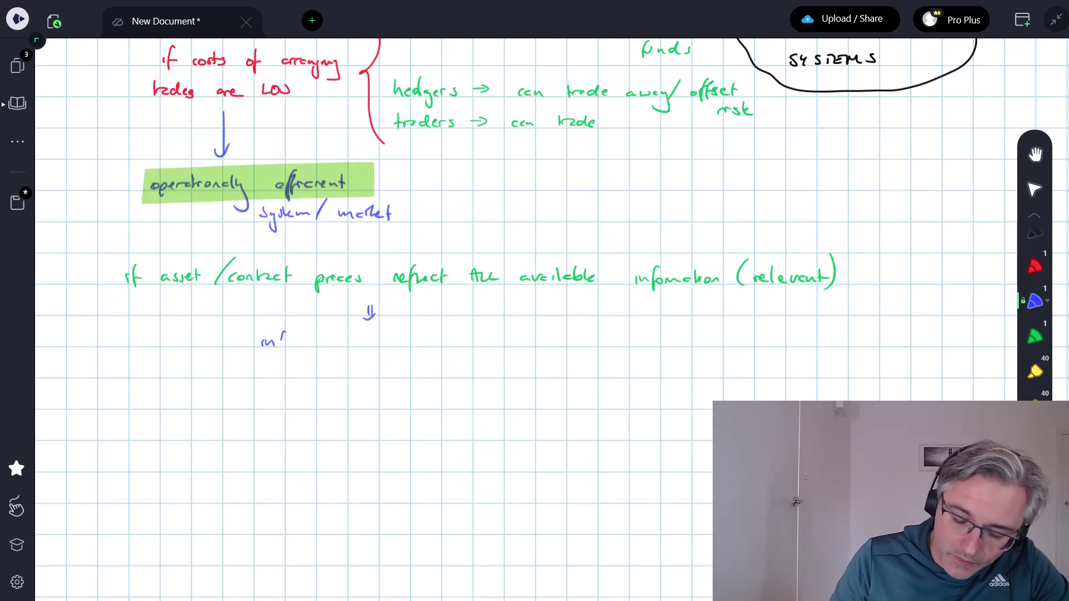
{"action": "mouse_move", "coordinate": [285, 330]}
{"action": "left_mouse_down"}
{"action": "mouse_move", "coordinate": [282, 353]}
{"action": "mouse_move", "coordinate": [331, 334]}
{"action": "mouse_move", "coordinate": [374, 360]}
{"action": "mouse_move", "coordinate": [405, 341]}
{"action": "mouse_move", "coordinate": [418, 356]}
{"action": "mouse_move", "coordinate": [473, 332]}
{"action": "mouse_move", "coordinate": [516, 361]}
{"action": "mouse_move", "coordinate": [526, 345]}
{"action": "left_mouse_up"}
{"action": "mouse_move", "coordinate": [535, 332]}
{"action": "left_mouse_down"}
{"action": "mouse_move", "coordinate": [538, 343]}
{"action": "mouse_move", "coordinate": [562, 341]}
{"action": "left_mouse_up"}
{"action": "mouse_move", "coordinate": [580, 322]}
{"action": "left_mouse_down"}
{"action": "mouse_move", "coordinate": [562, 346]}
{"action": "mouse_move", "coordinate": [591, 343]}
{"action": "left_mouse_up"}
{"action": "left_click_drag", "start_coordinate": [596, 341], "coordinate": [603, 344]}
{"action": "left_click_drag", "start_coordinate": [605, 340], "coordinate": [623, 346]}
{"action": "left_click_drag", "start_coordinate": [619, 337], "coordinate": [630, 337]}
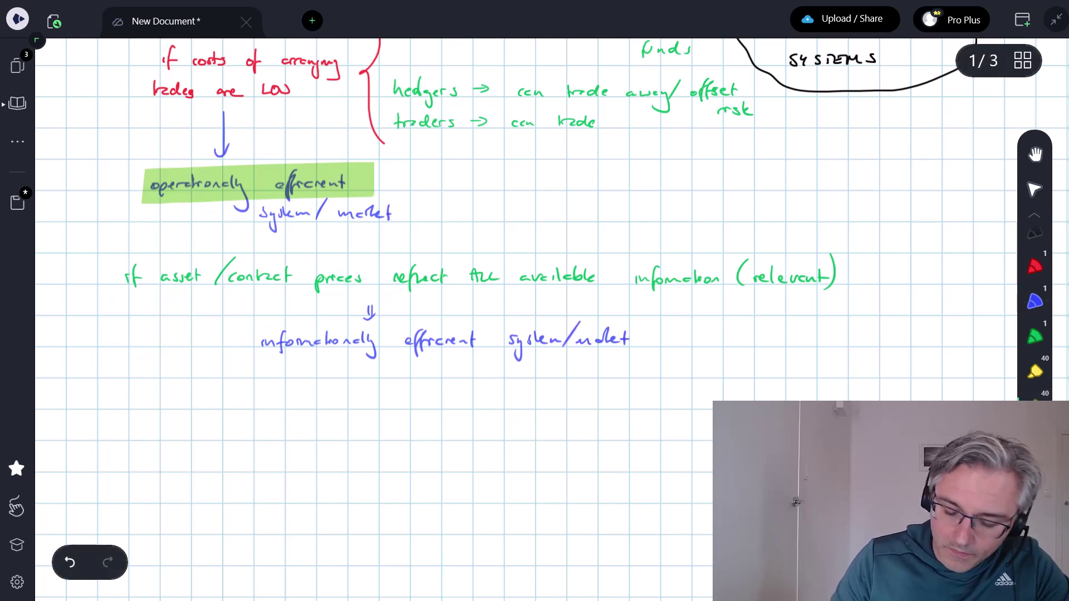
{"action": "left_click_drag", "start_coordinate": [246, 344], "coordinate": [650, 334]}
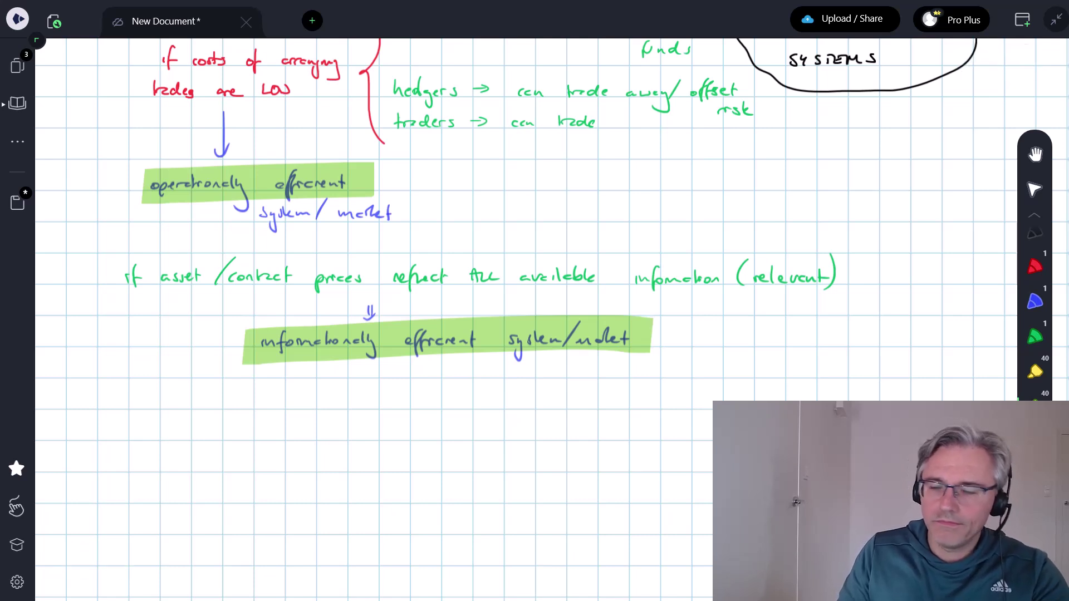
Draw blue ticks by COMPLETE MARKETS, operationally efficient and informationally efficient.
{"action": "left_click", "coordinate": [1032, 304]}
{"action": "scroll", "coordinate": [1031, 301], "scroll_direction": "up", "scroll_amount": 3}
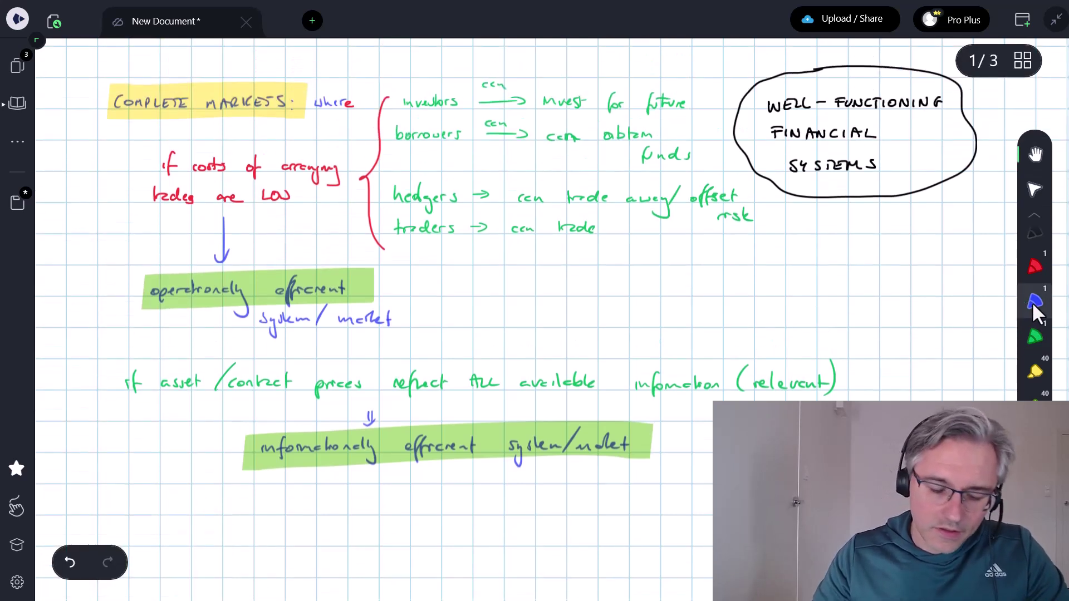
{"action": "mouse_move", "coordinate": [267, 91]}
{"action": "left_mouse_down"}
{"action": "mouse_move", "coordinate": [269, 101]}
{"action": "mouse_move", "coordinate": [289, 73]}
{"action": "left_mouse_up"}
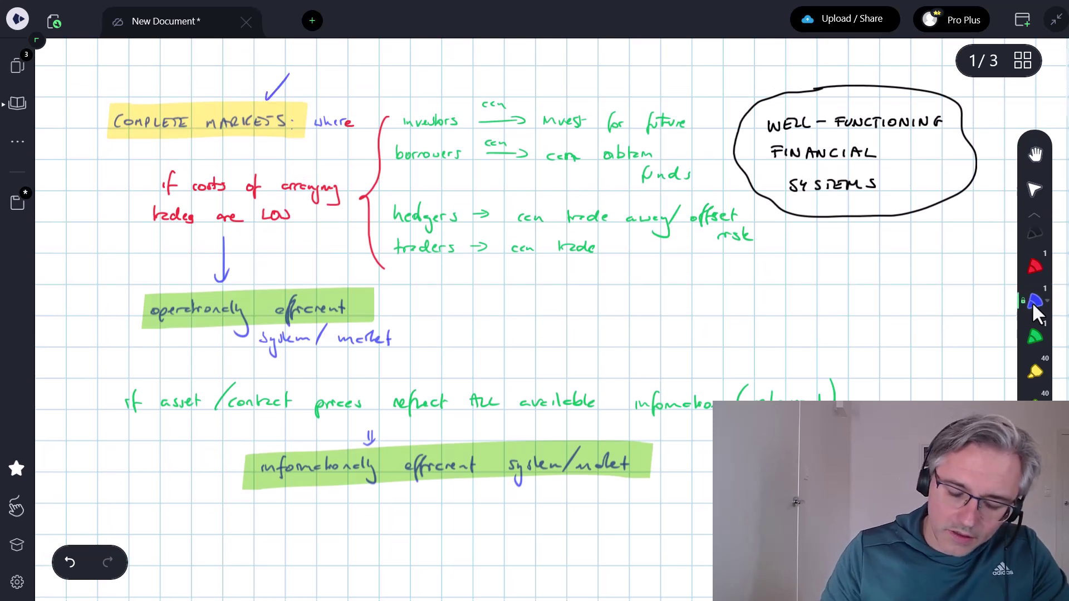
{"action": "left_click_drag", "start_coordinate": [361, 300], "coordinate": [383, 288]}
{"action": "left_click_drag", "start_coordinate": [481, 495], "coordinate": [499, 490]}
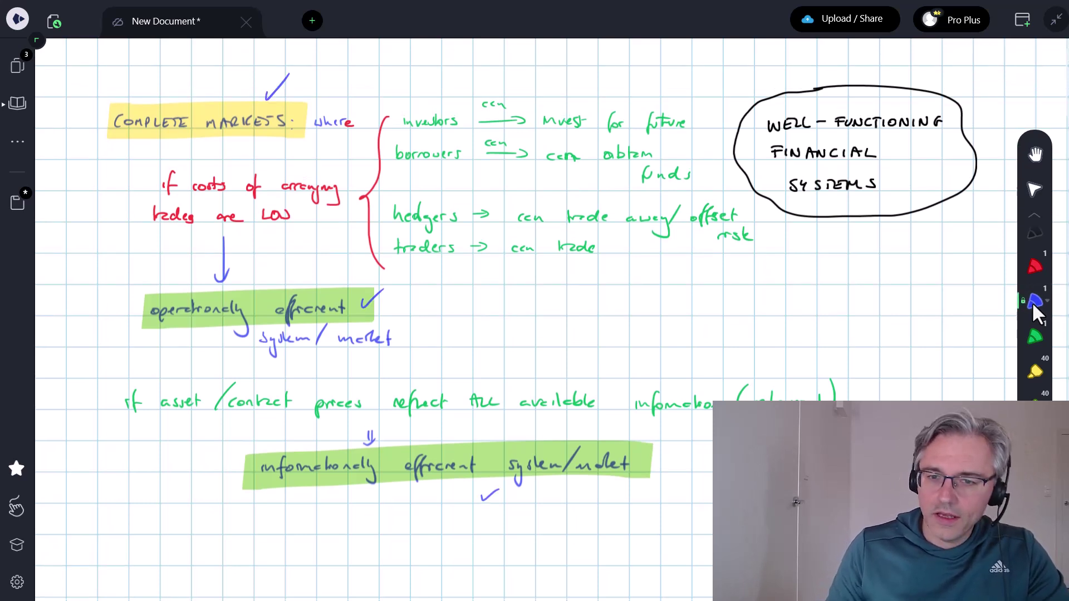
Scroll down to blank grid space and begin writing 'Well' in black.
{"action": "scroll", "coordinate": [1031, 302], "scroll_direction": "down", "scroll_amount": 5}
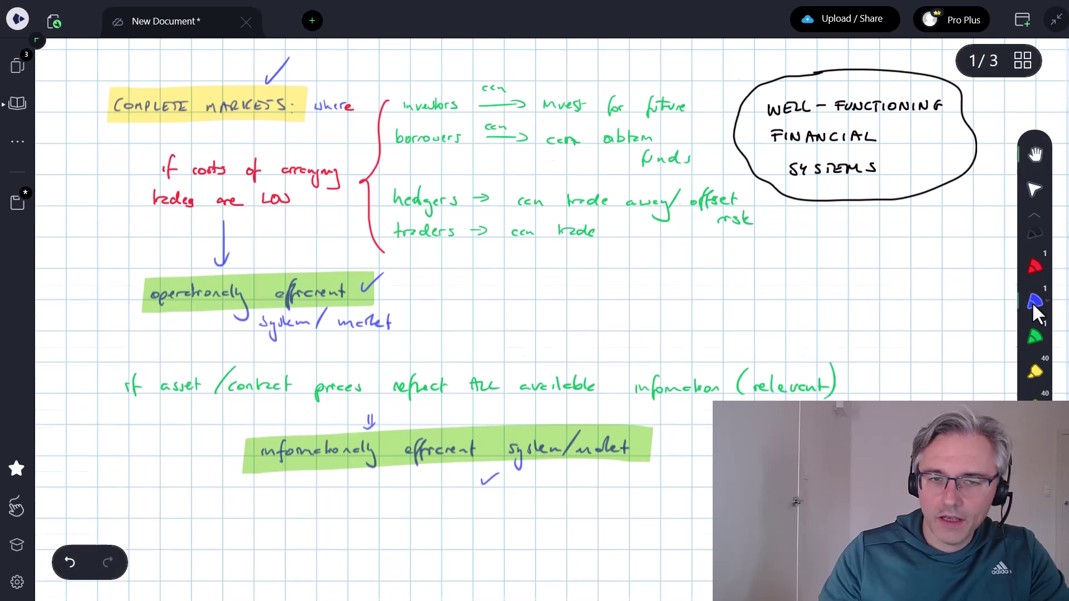
{"action": "scroll", "coordinate": [1031, 302], "scroll_direction": "down", "scroll_amount": 2}
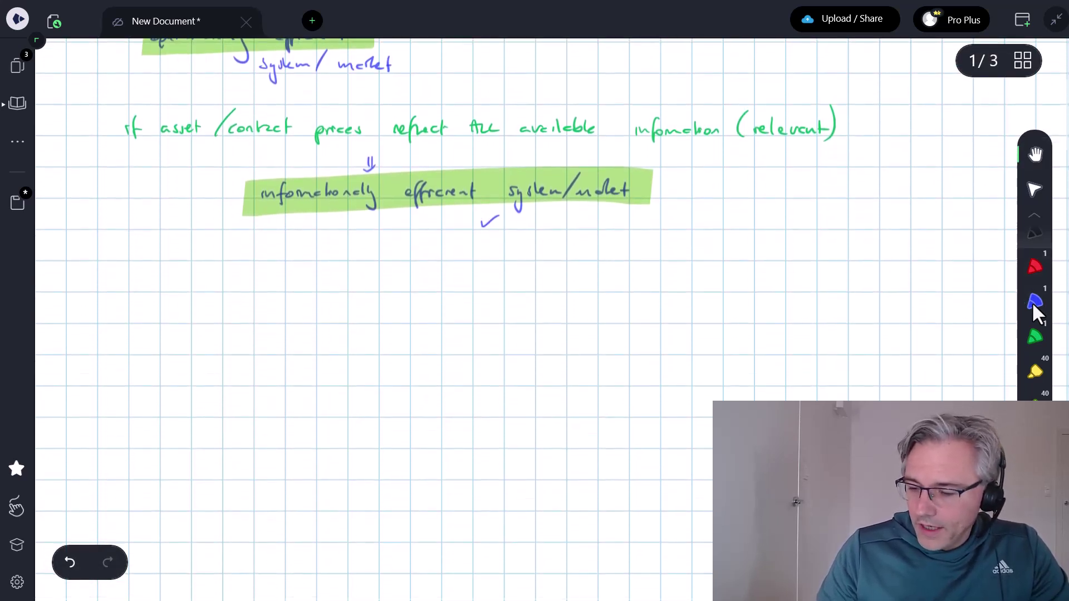
{"action": "scroll", "coordinate": [1031, 302], "scroll_direction": "down", "scroll_amount": 1}
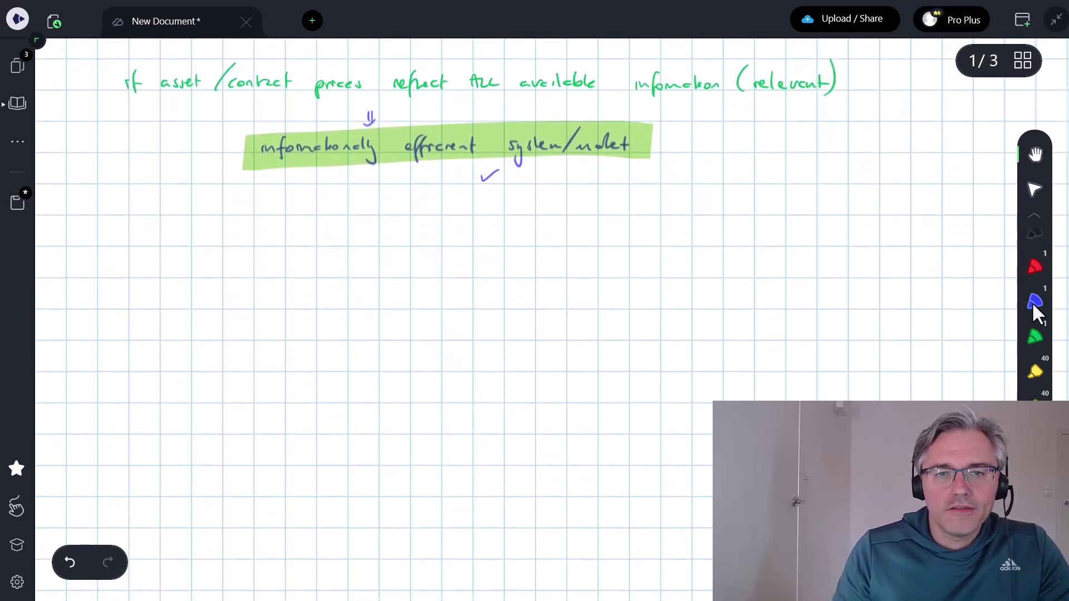
{"action": "scroll", "coordinate": [1031, 301], "scroll_direction": "down", "scroll_amount": 1}
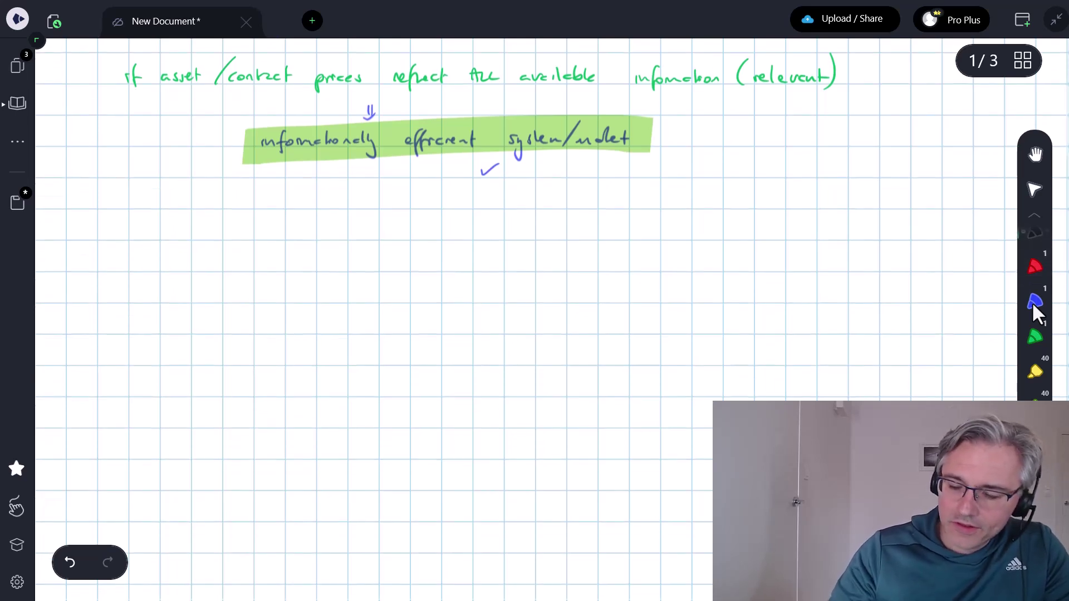
{"action": "scroll", "coordinate": [1031, 301], "scroll_direction": "up", "scroll_amount": 7}
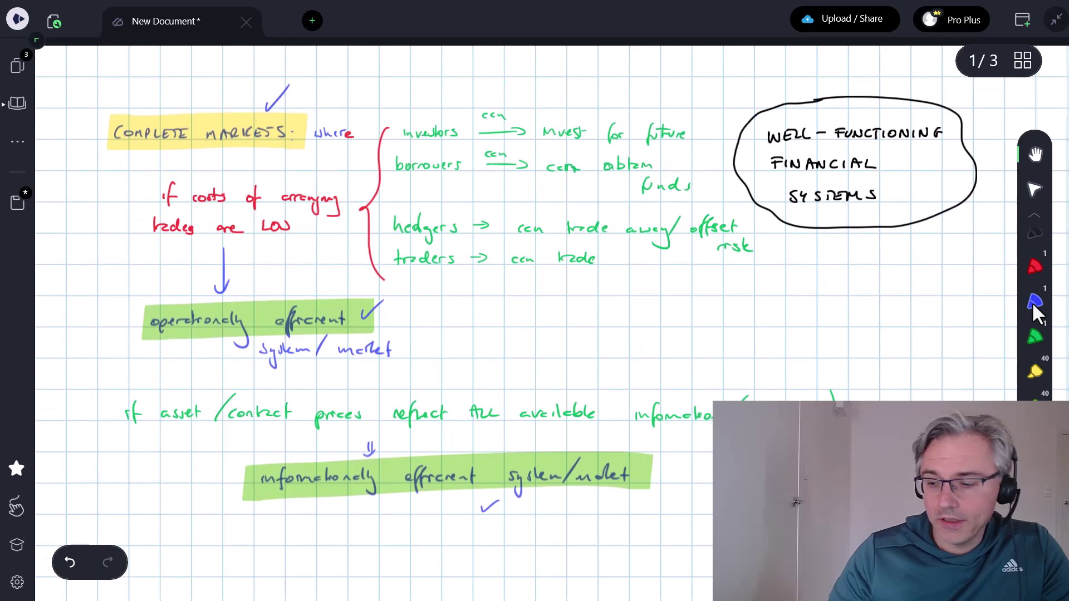
{"action": "scroll", "coordinate": [1031, 302], "scroll_direction": "down", "scroll_amount": 7}
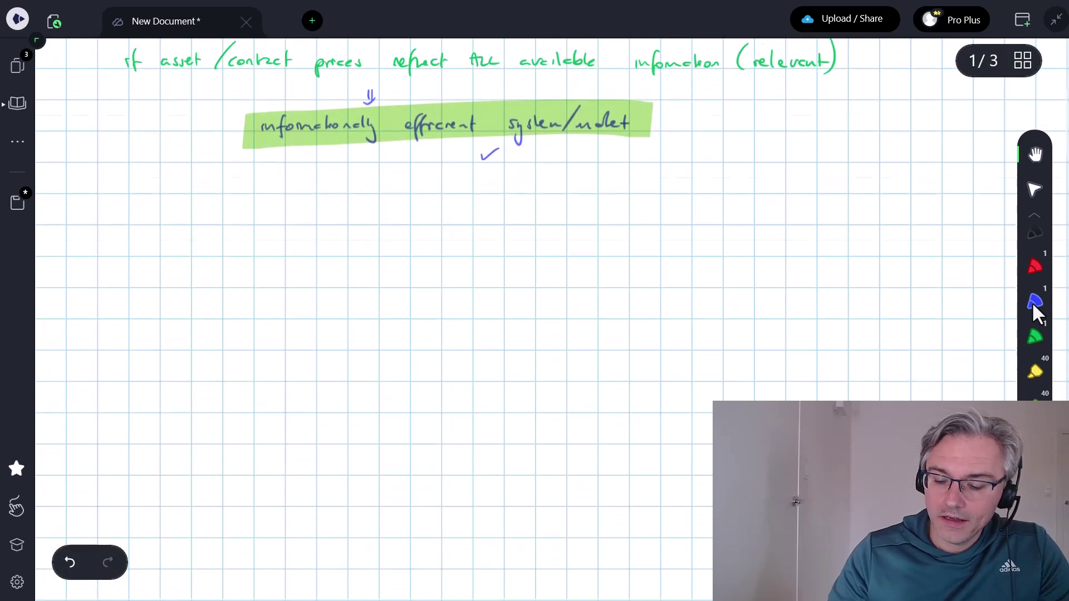
{"action": "scroll", "coordinate": [1031, 302], "scroll_direction": "down", "scroll_amount": 1}
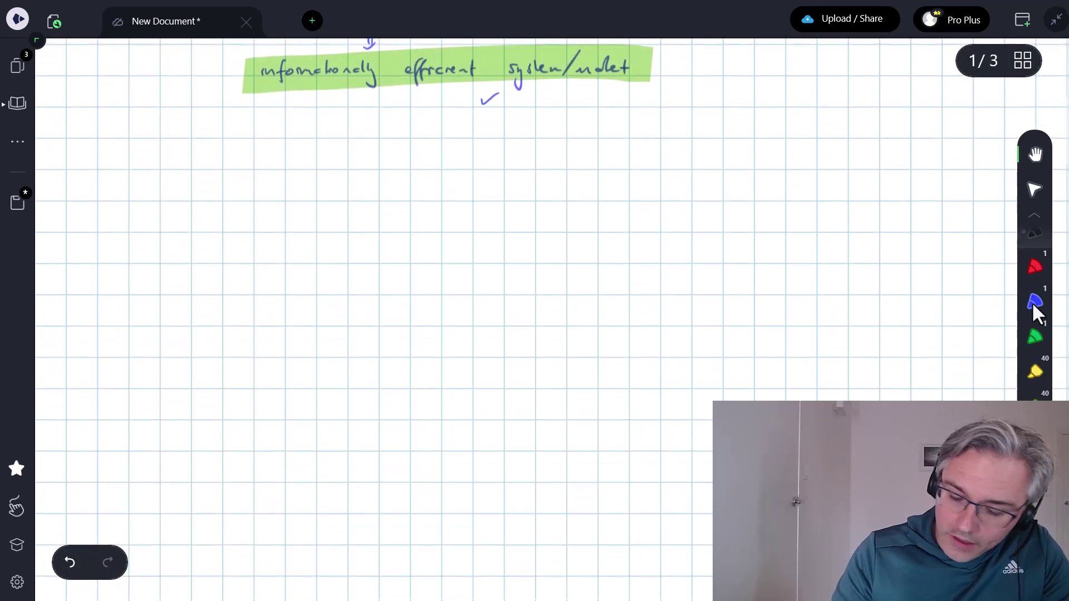
{"action": "left_click", "coordinate": [1034, 233]}
{"action": "left_click_drag", "start_coordinate": [110, 153], "coordinate": [130, 165]}
Write the black heading 'Well-functioning financial system is characterised by:'.
{"action": "mouse_move", "coordinate": [133, 151]}
{"action": "left_mouse_down"}
{"action": "mouse_move", "coordinate": [136, 168]}
{"action": "mouse_move", "coordinate": [162, 161]}
{"action": "left_mouse_up"}
{"action": "left_click", "coordinate": [155, 161]}
{"action": "mouse_move", "coordinate": [174, 149]}
{"action": "left_mouse_down"}
{"action": "mouse_move", "coordinate": [167, 175]}
{"action": "mouse_move", "coordinate": [241, 165]}
{"action": "mouse_move", "coordinate": [244, 182]}
{"action": "mouse_move", "coordinate": [286, 144]}
{"action": "mouse_move", "coordinate": [277, 176]}
{"action": "mouse_move", "coordinate": [344, 154]}
{"action": "mouse_move", "coordinate": [371, 170]}
{"action": "left_mouse_up"}
{"action": "left_click_drag", "start_coordinate": [380, 165], "coordinate": [383, 183]}
{"action": "mouse_move", "coordinate": [388, 167]}
{"action": "left_mouse_down"}
{"action": "mouse_move", "coordinate": [398, 157]}
{"action": "mouse_move", "coordinate": [421, 166]}
{"action": "left_mouse_up"}
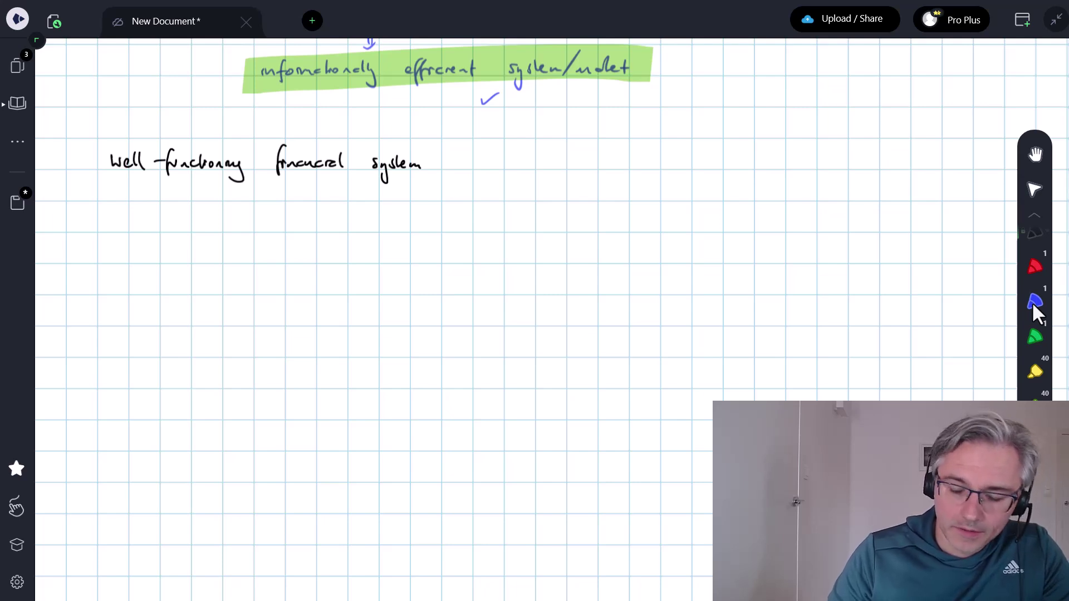
{"action": "left_click_drag", "start_coordinate": [451, 166], "coordinate": [457, 163]}
{"action": "mouse_move", "coordinate": [465, 162]}
{"action": "left_mouse_down"}
{"action": "mouse_move", "coordinate": [456, 171]}
{"action": "mouse_move", "coordinate": [497, 168]}
{"action": "left_mouse_up"}
{"action": "mouse_move", "coordinate": [508, 156]}
{"action": "left_mouse_down"}
{"action": "mouse_move", "coordinate": [515, 168]}
{"action": "mouse_move", "coordinate": [545, 168]}
{"action": "left_mouse_up"}
{"action": "left_click_drag", "start_coordinate": [551, 156], "coordinate": [560, 169]}
{"action": "left_click_drag", "start_coordinate": [563, 162], "coordinate": [574, 168]}
{"action": "mouse_move", "coordinate": [583, 165]}
{"action": "left_mouse_down"}
{"action": "mouse_move", "coordinate": [596, 155]}
{"action": "mouse_move", "coordinate": [630, 166]}
{"action": "left_mouse_up"}
{"action": "mouse_move", "coordinate": [635, 162]}
{"action": "left_mouse_down"}
{"action": "mouse_move", "coordinate": [627, 181]}
{"action": "mouse_move", "coordinate": [640, 160]}
{"action": "left_mouse_up"}
{"action": "left_click_drag", "start_coordinate": [640, 166], "coordinate": [641, 167]}
Add a green first bullet reading 'COMPLETE MARKETS' under the heading.
{"action": "left_click", "coordinate": [1034, 336]}
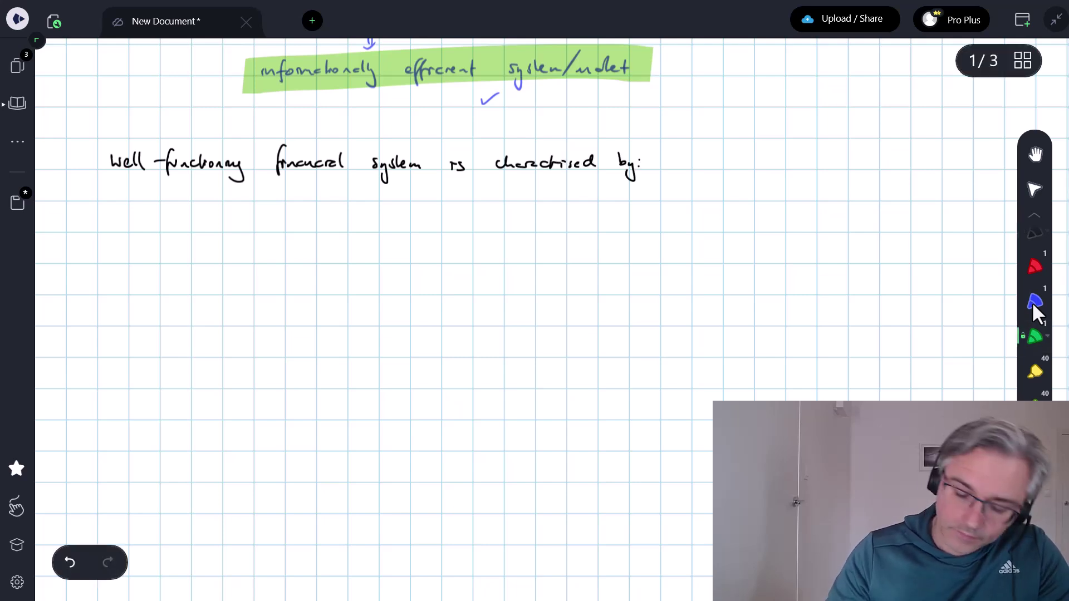
{"action": "left_click", "coordinate": [229, 224]}
{"action": "left_click_drag", "start_coordinate": [247, 223], "coordinate": [267, 232]}
{"action": "mouse_move", "coordinate": [268, 231]}
{"action": "left_mouse_down"}
{"action": "mouse_move", "coordinate": [291, 222]}
{"action": "mouse_move", "coordinate": [291, 231]}
{"action": "left_mouse_up"}
{"action": "left_click_drag", "start_coordinate": [294, 225], "coordinate": [312, 221]}
{"action": "left_click_drag", "start_coordinate": [307, 222], "coordinate": [351, 221]}
{"action": "left_click_drag", "start_coordinate": [359, 227], "coordinate": [411, 221]}
{"action": "left_click_drag", "start_coordinate": [407, 222], "coordinate": [415, 230]}
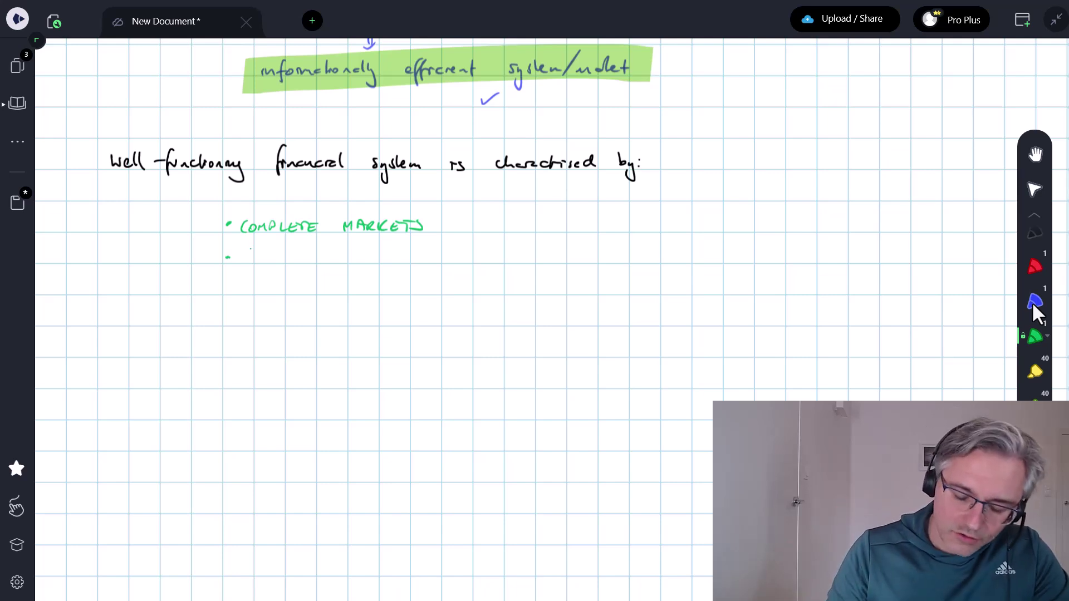
Write the second green bullet 'Operationally efficient markets'.
{"action": "left_click_drag", "start_coordinate": [249, 249], "coordinate": [248, 251]}
{"action": "mouse_move", "coordinate": [256, 258]}
{"action": "left_mouse_down"}
{"action": "mouse_move", "coordinate": [255, 274]}
{"action": "mouse_move", "coordinate": [255, 262]}
{"action": "left_mouse_up"}
{"action": "left_click_drag", "start_coordinate": [265, 260], "coordinate": [299, 262]}
{"action": "left_click_drag", "start_coordinate": [296, 258], "coordinate": [336, 261]}
{"action": "mouse_move", "coordinate": [341, 250]}
{"action": "left_mouse_down"}
{"action": "mouse_move", "coordinate": [350, 273]}
{"action": "mouse_move", "coordinate": [382, 259]}
{"action": "left_mouse_up"}
{"action": "mouse_move", "coordinate": [395, 243]}
{"action": "left_mouse_down"}
{"action": "mouse_move", "coordinate": [390, 271]}
{"action": "mouse_move", "coordinate": [397, 255]}
{"action": "left_mouse_up"}
{"action": "mouse_move", "coordinate": [398, 249]}
{"action": "left_mouse_down"}
{"action": "mouse_move", "coordinate": [392, 264]}
{"action": "mouse_move", "coordinate": [400, 262]}
{"action": "left_mouse_up"}
{"action": "left_click_drag", "start_coordinate": [412, 255], "coordinate": [410, 261]}
{"action": "left_click_drag", "start_coordinate": [417, 256], "coordinate": [437, 259]}
{"action": "mouse_move", "coordinate": [439, 248]}
{"action": "left_mouse_down"}
{"action": "mouse_move", "coordinate": [440, 261]}
{"action": "mouse_move", "coordinate": [508, 261]}
{"action": "left_mouse_up"}
{"action": "left_click_drag", "start_coordinate": [511, 249], "coordinate": [519, 258]}
{"action": "left_click_drag", "start_coordinate": [519, 260], "coordinate": [526, 262]}
{"action": "mouse_move", "coordinate": [525, 250]}
{"action": "left_mouse_down"}
{"action": "mouse_move", "coordinate": [526, 264]}
{"action": "mouse_move", "coordinate": [533, 257]}
{"action": "left_mouse_up"}
{"action": "left_click_drag", "start_coordinate": [538, 254], "coordinate": [529, 263]}
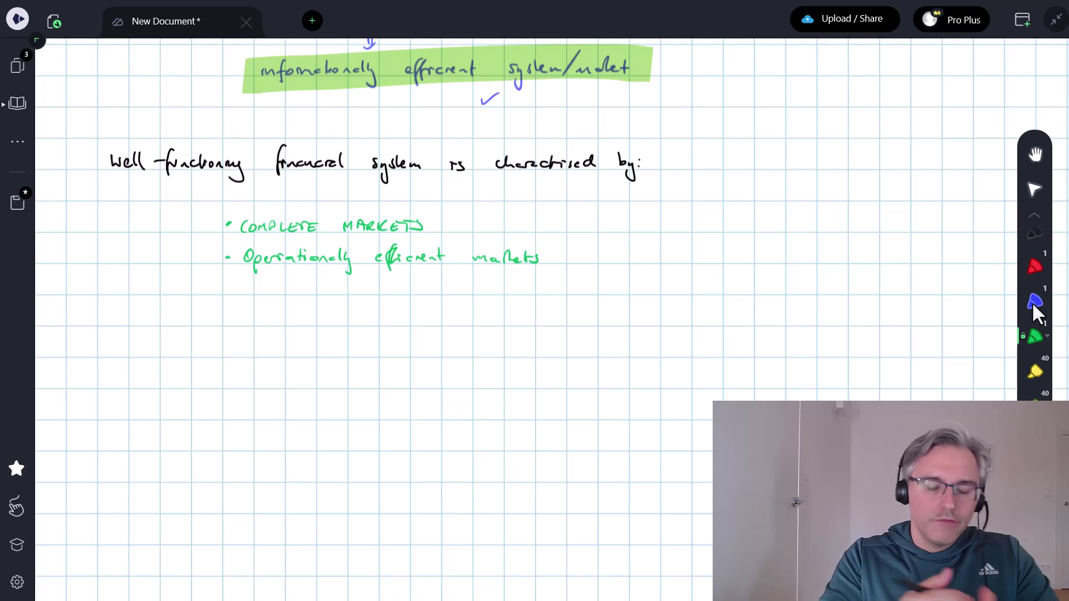
Add a third green bullet 'Informationally' with ditto marks repeating 'efficient markets'.
{"action": "left_click", "coordinate": [228, 288]}
{"action": "mouse_move", "coordinate": [250, 278]}
{"action": "left_mouse_down"}
{"action": "mouse_move", "coordinate": [249, 294]}
{"action": "mouse_move", "coordinate": [263, 293]}
{"action": "left_mouse_up"}
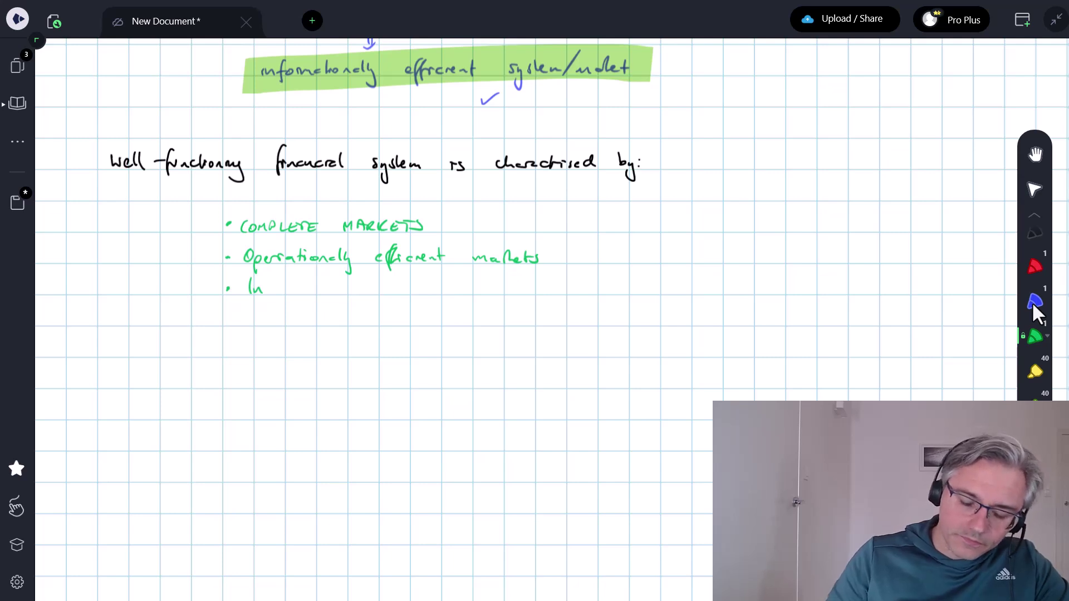
{"action": "mouse_move", "coordinate": [274, 277]}
{"action": "left_mouse_down"}
{"action": "mouse_move", "coordinate": [268, 301]}
{"action": "mouse_move", "coordinate": [306, 281]}
{"action": "mouse_move", "coordinate": [356, 304]}
{"action": "mouse_move", "coordinate": [345, 307]}
{"action": "left_mouse_up"}
{"action": "left_click_drag", "start_coordinate": [409, 288], "coordinate": [441, 288]}
{"action": "left_click_drag", "start_coordinate": [449, 286], "coordinate": [449, 291]}
{"action": "left_click_drag", "start_coordinate": [454, 286], "coordinate": [508, 284]}
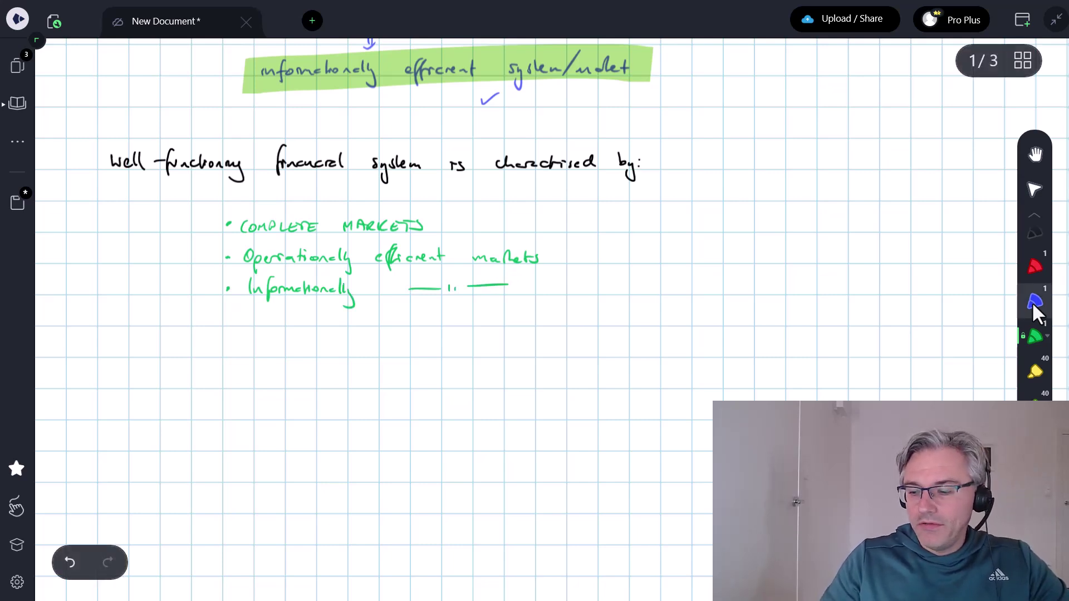
{"action": "left_click", "coordinate": [1032, 301]}
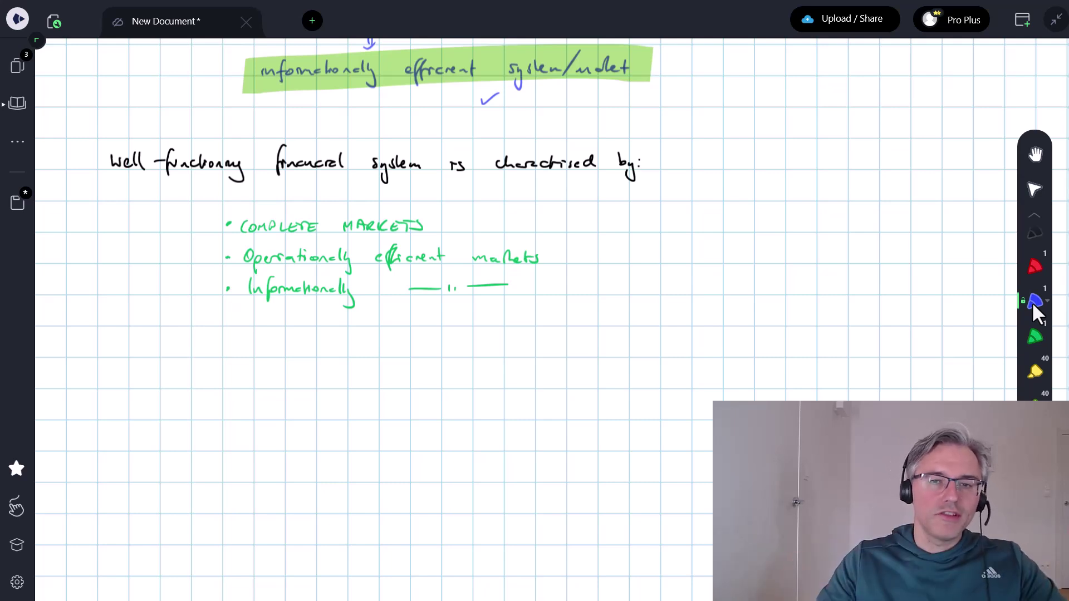
In red, underline 'Informationally' and note 'prices reflect fundamental values' below with an arrow.
{"action": "left_click", "coordinate": [1037, 272]}
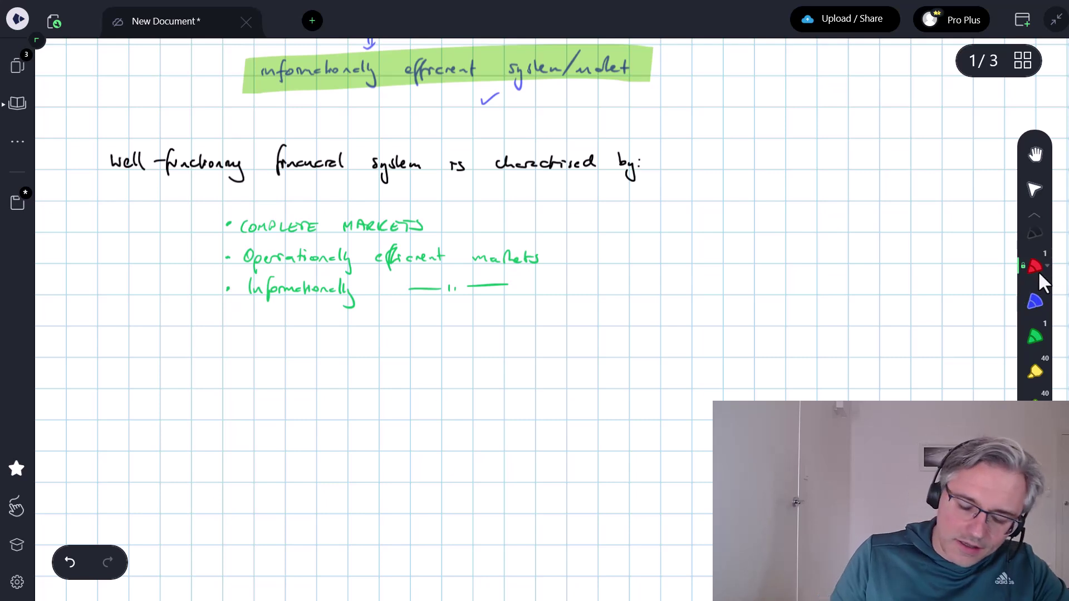
{"action": "left_click_drag", "start_coordinate": [241, 303], "coordinate": [371, 300]}
{"action": "left_click_drag", "start_coordinate": [228, 342], "coordinate": [279, 312]}
{"action": "mouse_move", "coordinate": [158, 351]}
{"action": "left_mouse_down"}
{"action": "mouse_move", "coordinate": [265, 340]}
{"action": "mouse_move", "coordinate": [334, 357]}
{"action": "mouse_move", "coordinate": [427, 341]}
{"action": "mouse_move", "coordinate": [428, 356]}
{"action": "left_mouse_up"}
{"action": "left_click_drag", "start_coordinate": [465, 348], "coordinate": [526, 348]}
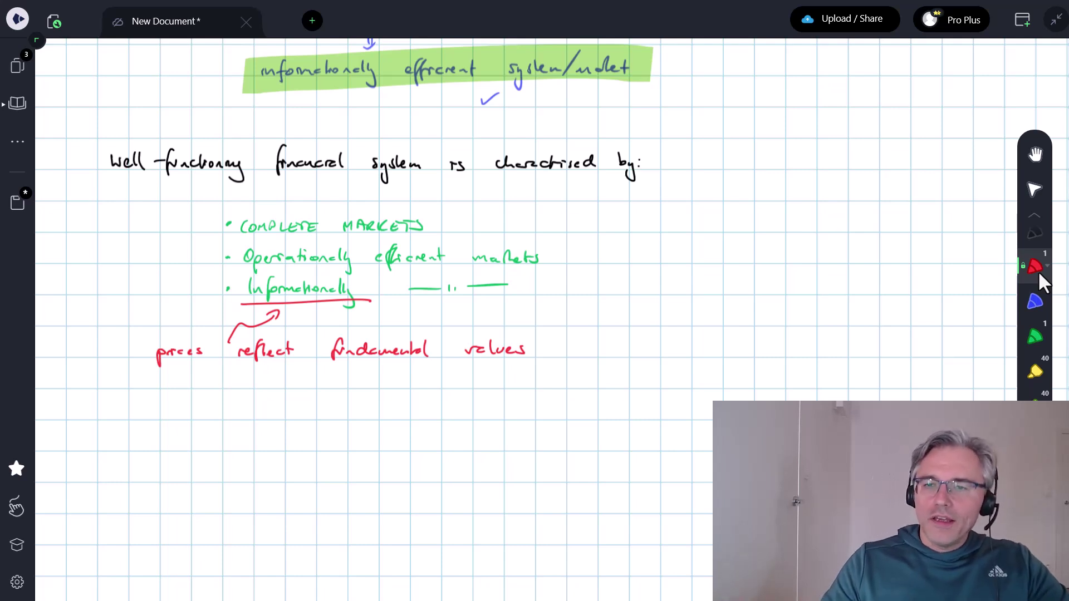
Underline the 'Well-functioning financial system' heading in black and highlight it in cyan.
{"action": "left_click", "coordinate": [1037, 270]}
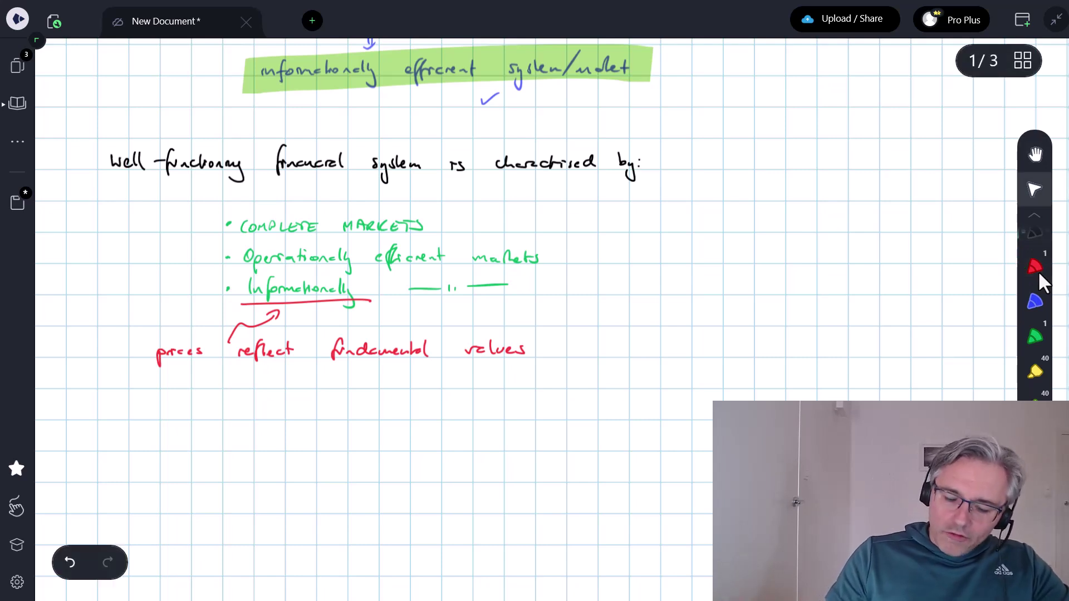
{"action": "left_click_drag", "start_coordinate": [103, 179], "coordinate": [417, 174]}
{"action": "scroll", "coordinate": [1038, 273], "scroll_direction": "down", "scroll_amount": 3}
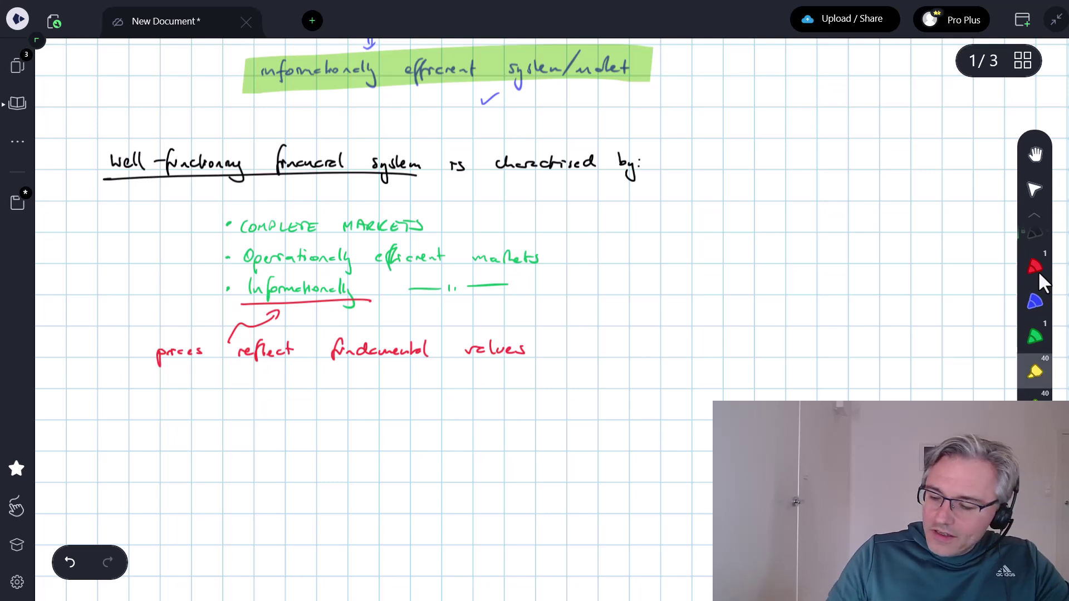
{"action": "left_click_drag", "start_coordinate": [104, 163], "coordinate": [438, 161]}
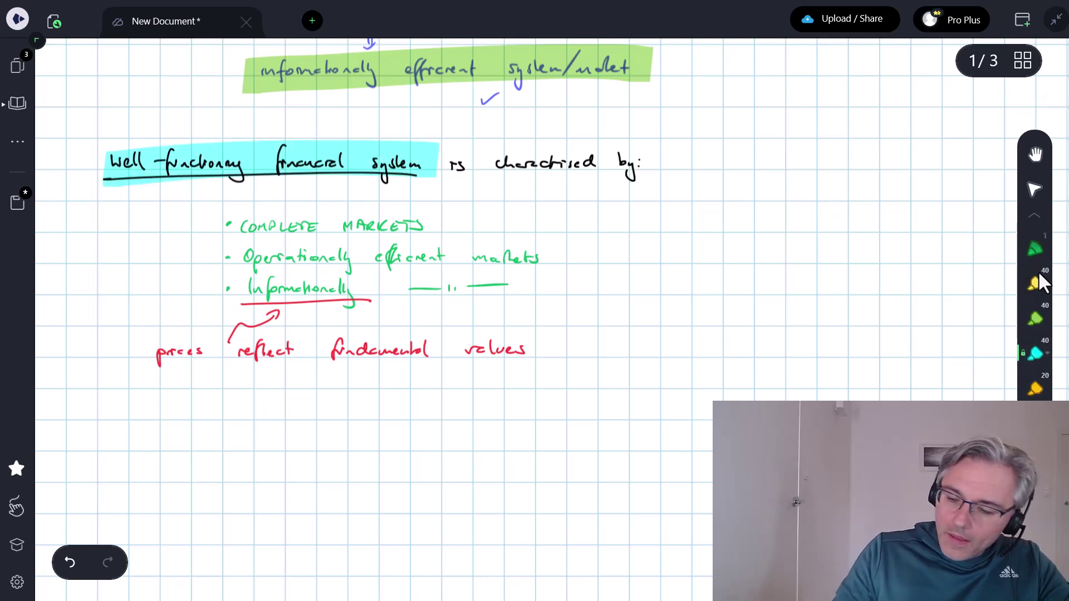
{"action": "scroll", "coordinate": [1037, 271], "scroll_direction": "down", "scroll_amount": 2}
Draw a green arrow down from the heading to the note 'are produced by intermediaries'.
{"action": "left_click_drag", "start_coordinate": [136, 135], "coordinate": [119, 364]}
{"action": "mouse_move", "coordinate": [146, 357]}
{"action": "left_mouse_down"}
{"action": "mouse_move", "coordinate": [214, 363]}
{"action": "mouse_move", "coordinate": [228, 351]}
{"action": "mouse_move", "coordinate": [244, 362]}
{"action": "mouse_move", "coordinate": [271, 350]}
{"action": "left_mouse_up"}
{"action": "mouse_move", "coordinate": [288, 348]}
{"action": "left_mouse_down"}
{"action": "mouse_move", "coordinate": [304, 378]}
{"action": "mouse_move", "coordinate": [344, 361]}
{"action": "mouse_move", "coordinate": [390, 365]}
{"action": "left_mouse_up"}
{"action": "left_click", "coordinate": [331, 359]}
{"action": "left_click", "coordinate": [387, 360]}
{"action": "mouse_move", "coordinate": [407, 351]}
{"action": "left_mouse_down"}
{"action": "mouse_move", "coordinate": [409, 365]}
{"action": "mouse_move", "coordinate": [433, 359]}
{"action": "left_mouse_up"}
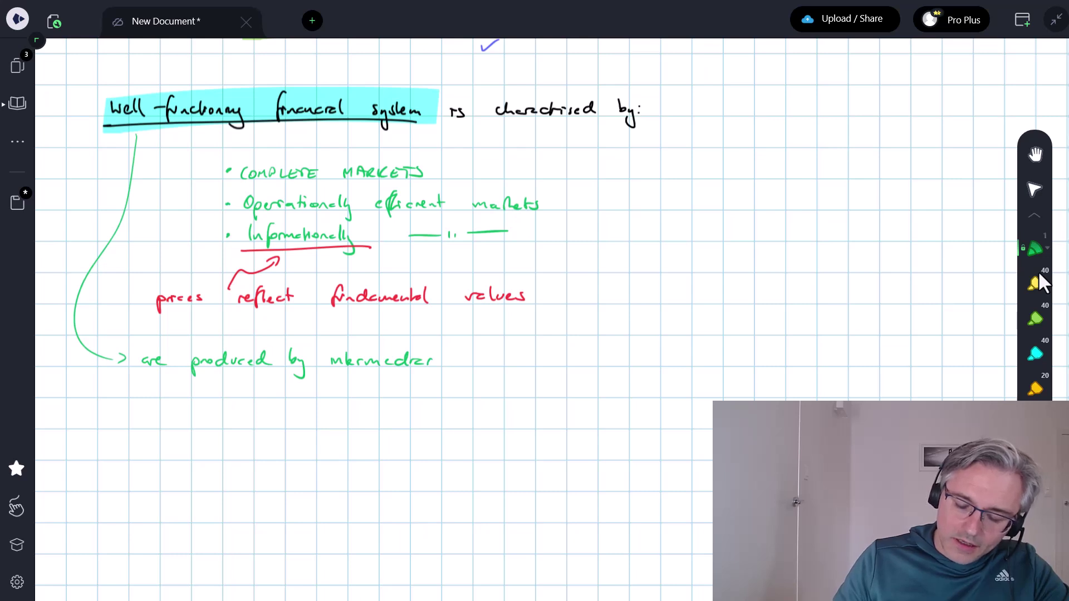
{"action": "left_click_drag", "start_coordinate": [443, 362], "coordinate": [448, 364]}
{"action": "left_click_drag", "start_coordinate": [458, 358], "coordinate": [453, 365]}
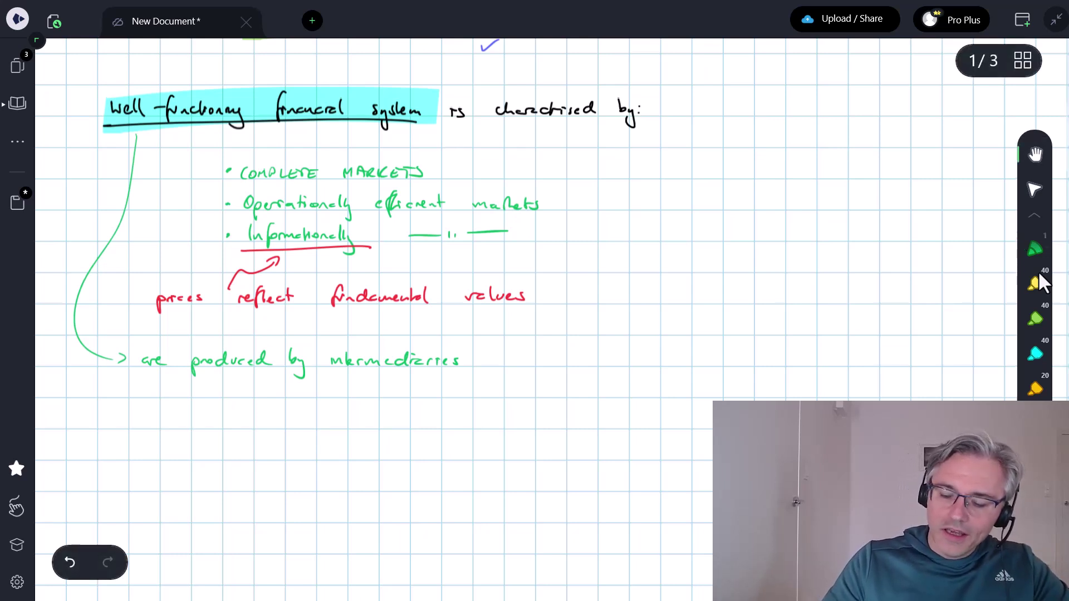
Below the notes, write the green heading 'Benefits of well-functioning financial system:'.
{"action": "scroll", "coordinate": [1041, 282], "scroll_direction": "down", "scroll_amount": 3}
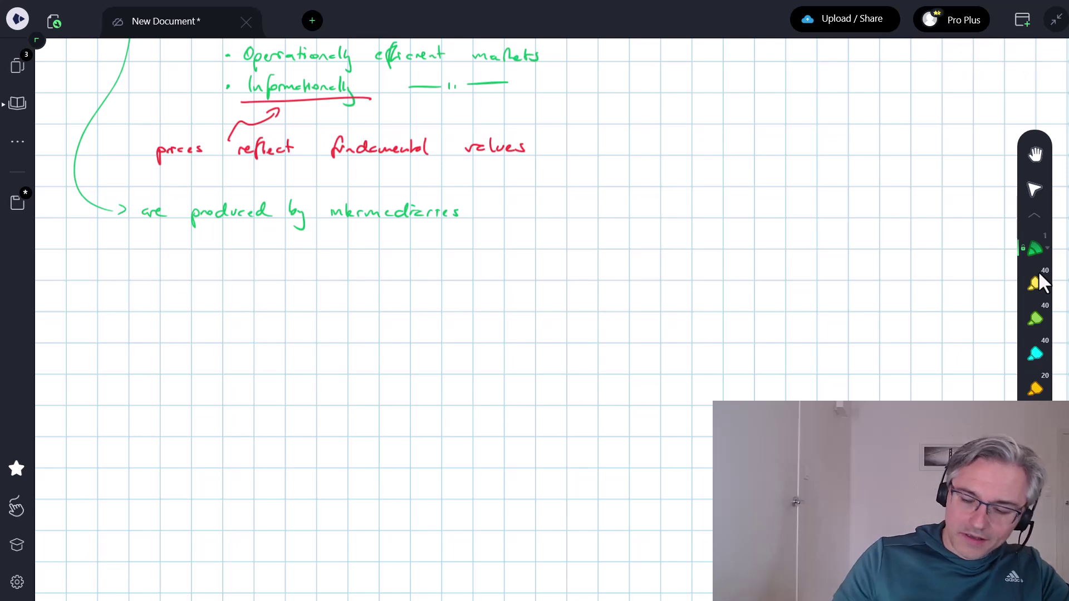
{"action": "mouse_move", "coordinate": [109, 265]}
{"action": "left_mouse_down"}
{"action": "mouse_move", "coordinate": [108, 280]}
{"action": "mouse_move", "coordinate": [145, 282]}
{"action": "left_mouse_up"}
{"action": "left_click_drag", "start_coordinate": [146, 274], "coordinate": [159, 279]}
{"action": "left_click_drag", "start_coordinate": [159, 272], "coordinate": [161, 280]}
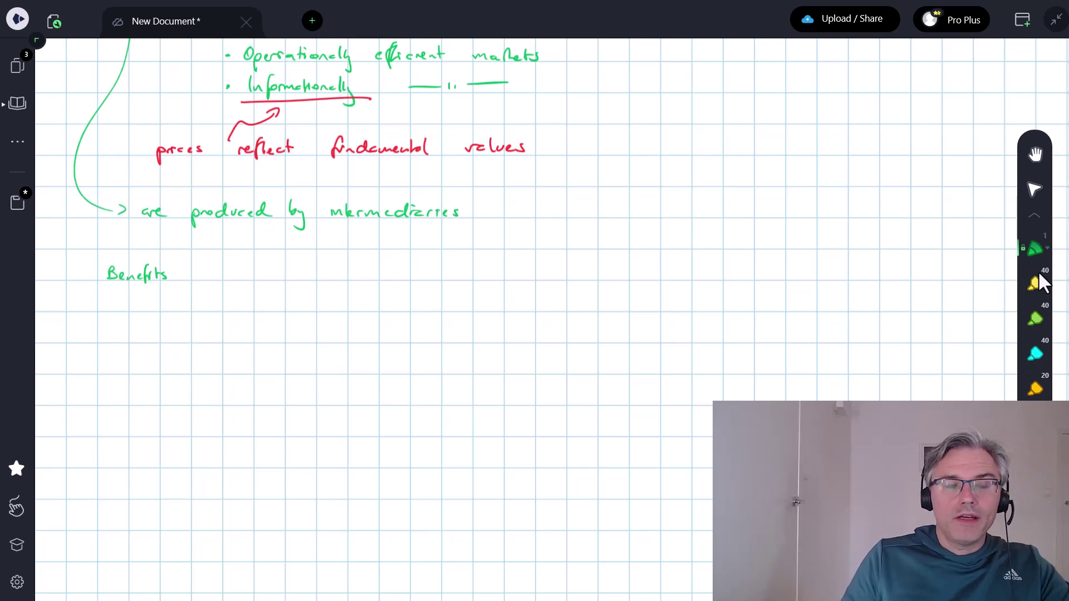
{"action": "mouse_move", "coordinate": [206, 275]}
{"action": "left_mouse_down"}
{"action": "mouse_move", "coordinate": [211, 286]}
{"action": "mouse_move", "coordinate": [276, 279]}
{"action": "left_mouse_up"}
{"action": "mouse_move", "coordinate": [281, 266]}
{"action": "left_mouse_down"}
{"action": "mouse_move", "coordinate": [281, 279]}
{"action": "mouse_move", "coordinate": [306, 285]}
{"action": "left_mouse_up"}
{"action": "left_click_drag", "start_coordinate": [316, 273], "coordinate": [340, 276]}
{"action": "left_click_drag", "start_coordinate": [348, 267], "coordinate": [352, 270]}
{"action": "left_click_drag", "start_coordinate": [354, 273], "coordinate": [382, 273]}
{"action": "left_click_drag", "start_coordinate": [383, 272], "coordinate": [365, 298]}
{"action": "left_click_drag", "start_coordinate": [424, 267], "coordinate": [416, 288]}
{"action": "left_click_drag", "start_coordinate": [416, 276], "coordinate": [473, 277]}
{"action": "mouse_move", "coordinate": [479, 264]}
{"action": "left_mouse_down"}
{"action": "mouse_move", "coordinate": [477, 282]}
{"action": "mouse_move", "coordinate": [519, 279]}
{"action": "left_mouse_up"}
{"action": "mouse_move", "coordinate": [523, 274]}
{"action": "left_mouse_down"}
{"action": "mouse_move", "coordinate": [514, 295]}
{"action": "mouse_move", "coordinate": [530, 280]}
{"action": "left_mouse_up"}
{"action": "mouse_move", "coordinate": [536, 268]}
{"action": "left_mouse_down"}
{"action": "mouse_move", "coordinate": [539, 280]}
{"action": "mouse_move", "coordinate": [564, 278]}
{"action": "mouse_move", "coordinate": [556, 280]}
{"action": "left_mouse_up"}
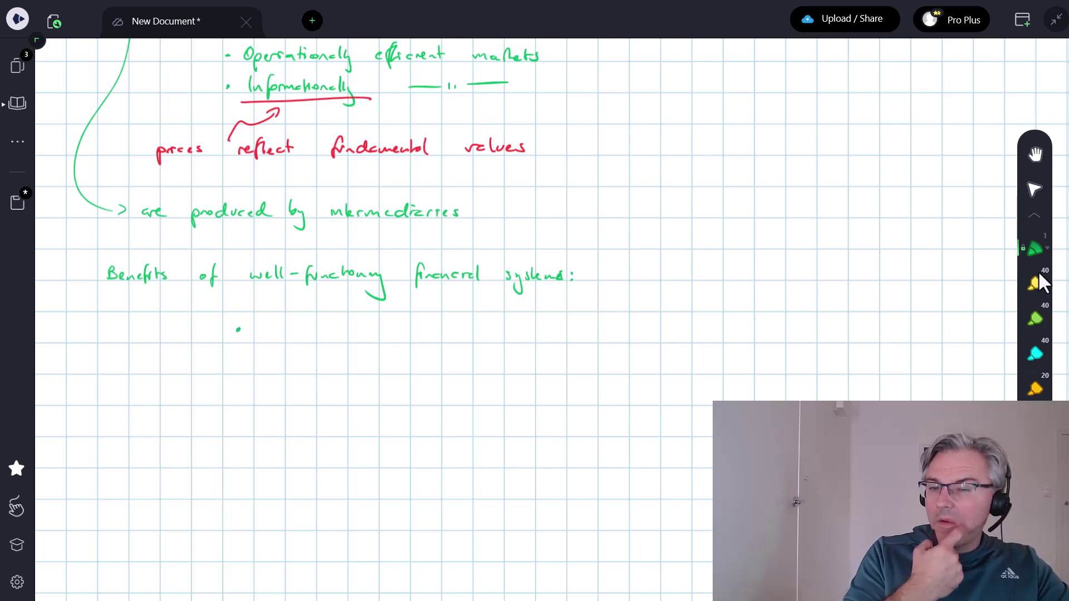
Add the first benefit bullet 'allocation of capital: investors →'.
{"action": "left_click_drag", "start_coordinate": [264, 334], "coordinate": [317, 343]}
{"action": "left_click_drag", "start_coordinate": [312, 335], "coordinate": [328, 340]}
{"action": "left_click_drag", "start_coordinate": [325, 337], "coordinate": [377, 341]}
{"action": "mouse_move", "coordinate": [380, 328]}
{"action": "left_mouse_down"}
{"action": "mouse_move", "coordinate": [377, 349]}
{"action": "mouse_move", "coordinate": [419, 342]}
{"action": "left_mouse_up"}
{"action": "mouse_move", "coordinate": [424, 337]}
{"action": "left_mouse_down"}
{"action": "mouse_move", "coordinate": [432, 357]}
{"action": "mouse_move", "coordinate": [445, 340]}
{"action": "left_mouse_up"}
{"action": "mouse_move", "coordinate": [448, 334]}
{"action": "left_mouse_down"}
{"action": "mouse_move", "coordinate": [463, 343]}
{"action": "mouse_move", "coordinate": [684, 339]}
{"action": "left_mouse_up"}
Finish the bullet as 'investors → entrepreneurs' and highlight 'investors' in yellow.
{"action": "left_click", "coordinate": [473, 337]}
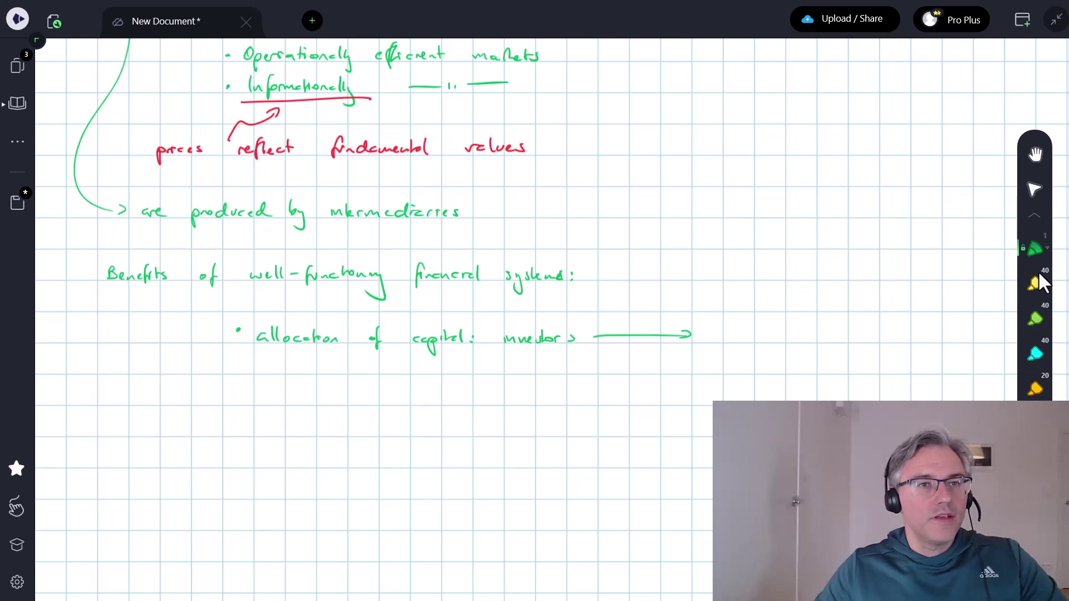
{"action": "left_click_drag", "start_coordinate": [709, 337], "coordinate": [733, 341]}
{"action": "left_click_drag", "start_coordinate": [729, 335], "coordinate": [825, 338]}
{"action": "left_click", "coordinate": [1037, 282]}
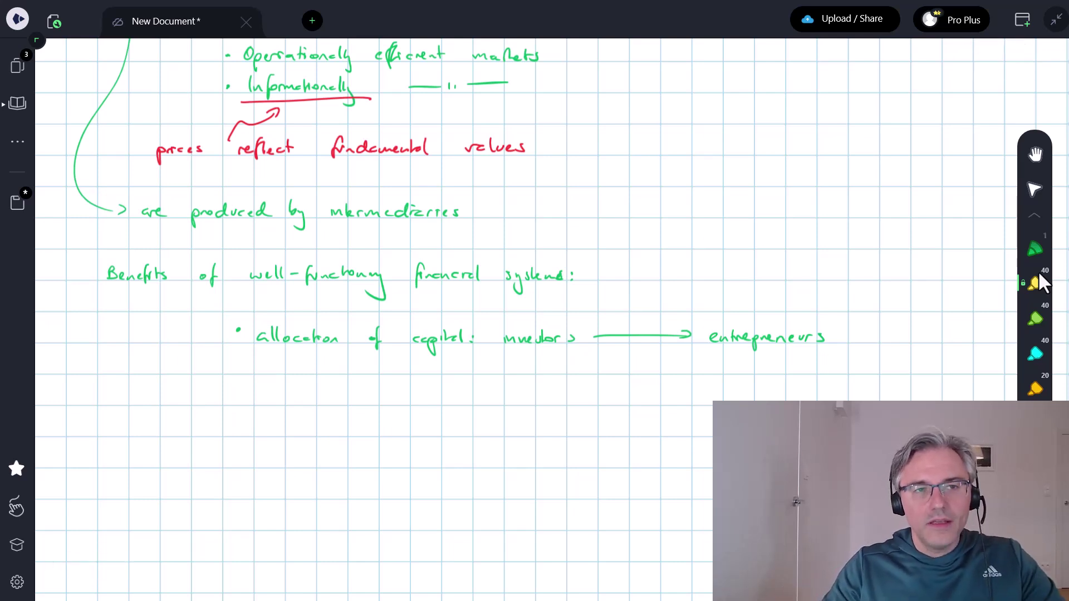
{"action": "left_click_drag", "start_coordinate": [491, 339], "coordinate": [590, 339]}
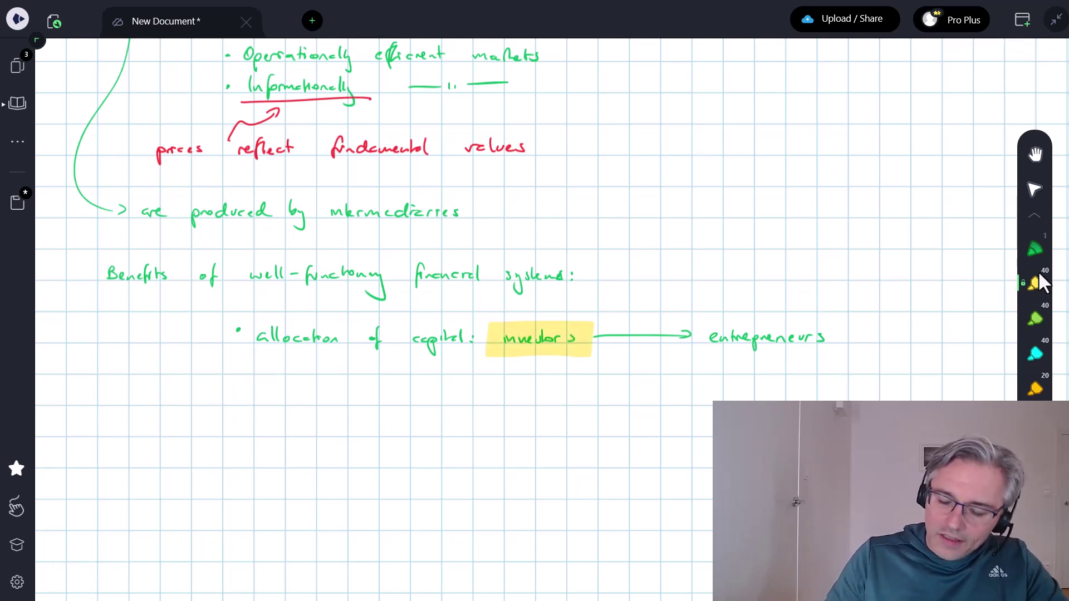
{"action": "scroll", "coordinate": [1034, 279], "scroll_direction": "up", "scroll_amount": 2}
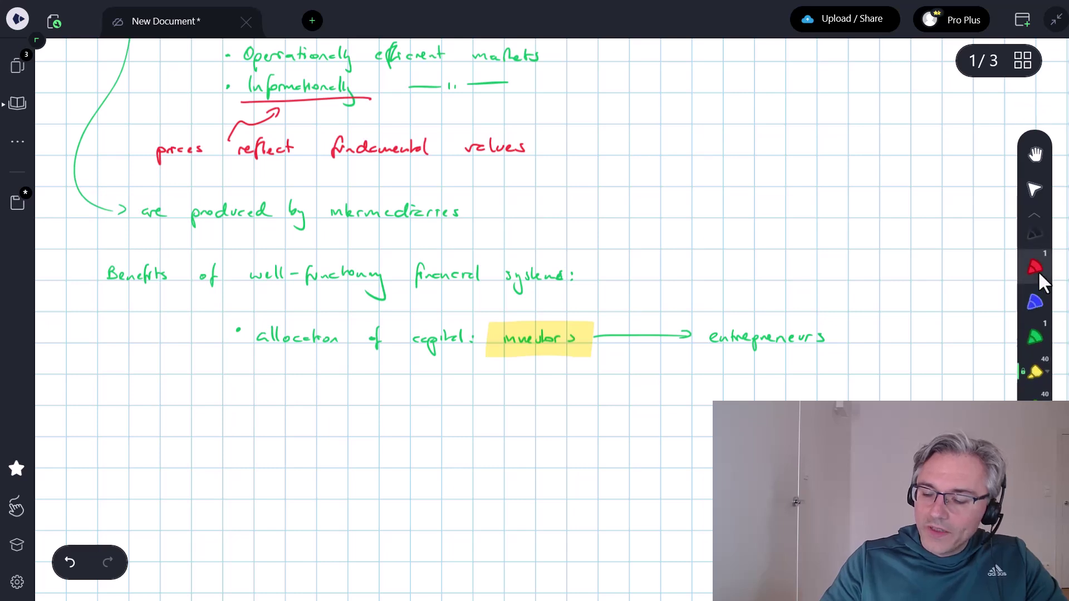
In red, write 'easy' above the arrow and underline 'investors' and 'entrepreneurs'.
{"action": "left_click", "coordinate": [1037, 268]}
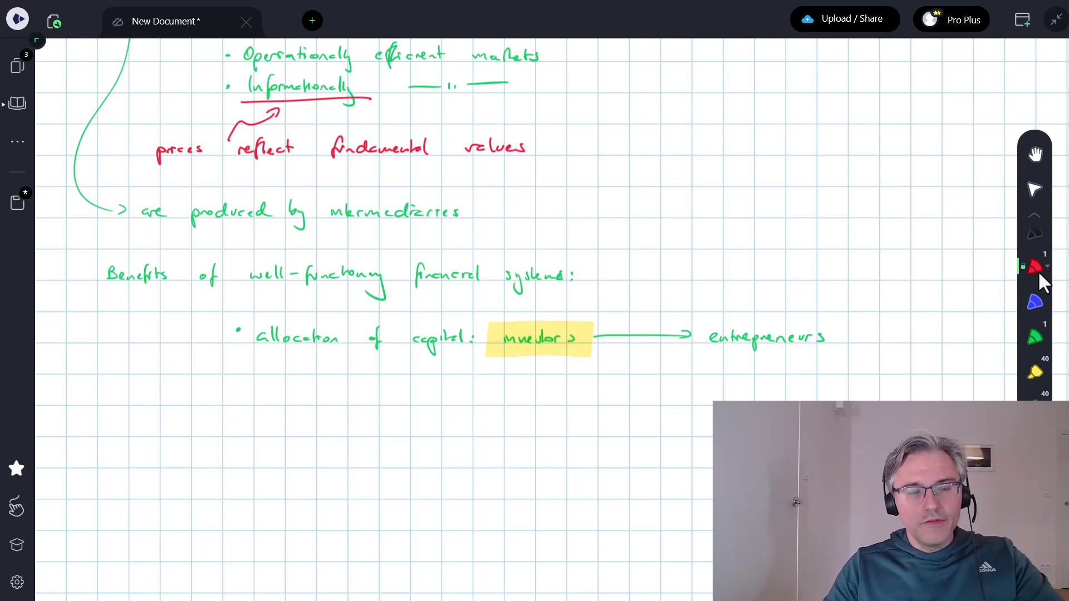
{"action": "left_click_drag", "start_coordinate": [614, 318], "coordinate": [651, 326]}
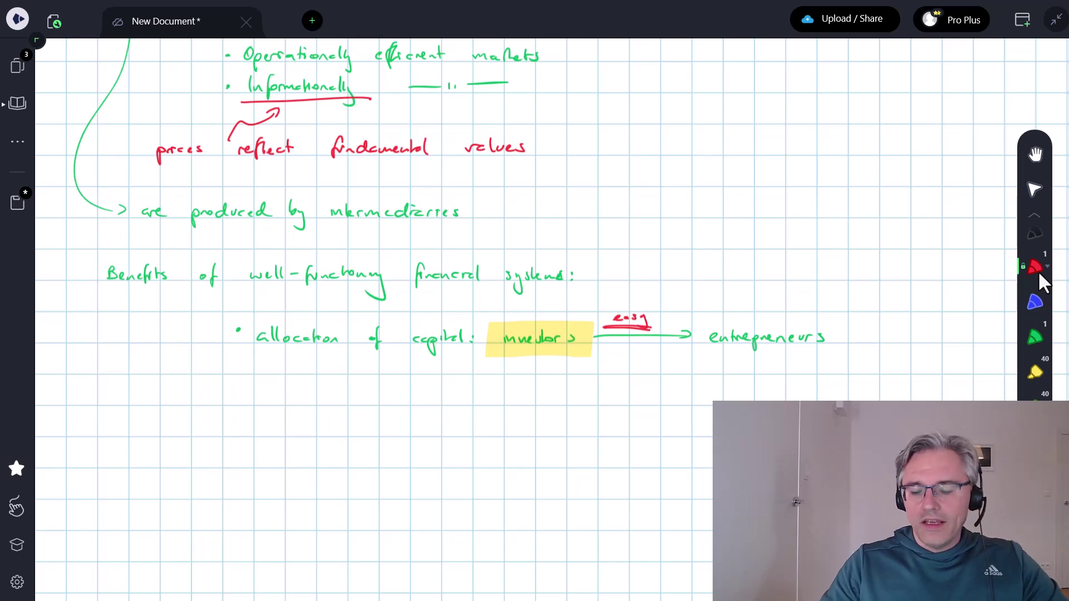
{"action": "left_click_drag", "start_coordinate": [496, 354], "coordinate": [556, 353]}
{"action": "left_click_drag", "start_coordinate": [706, 346], "coordinate": [838, 349]}
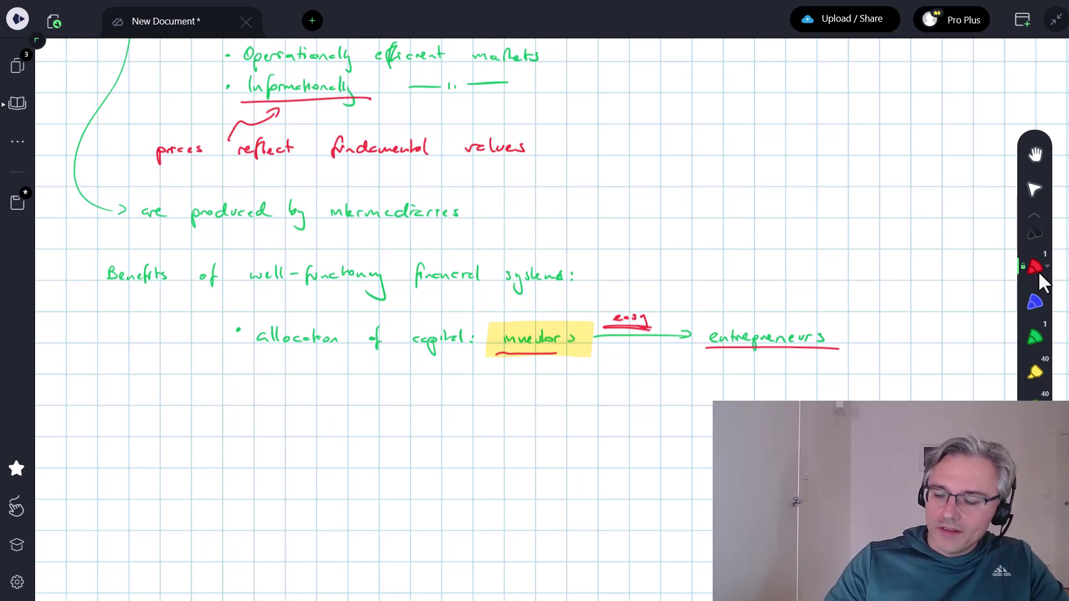
{"action": "key", "text": "2"}
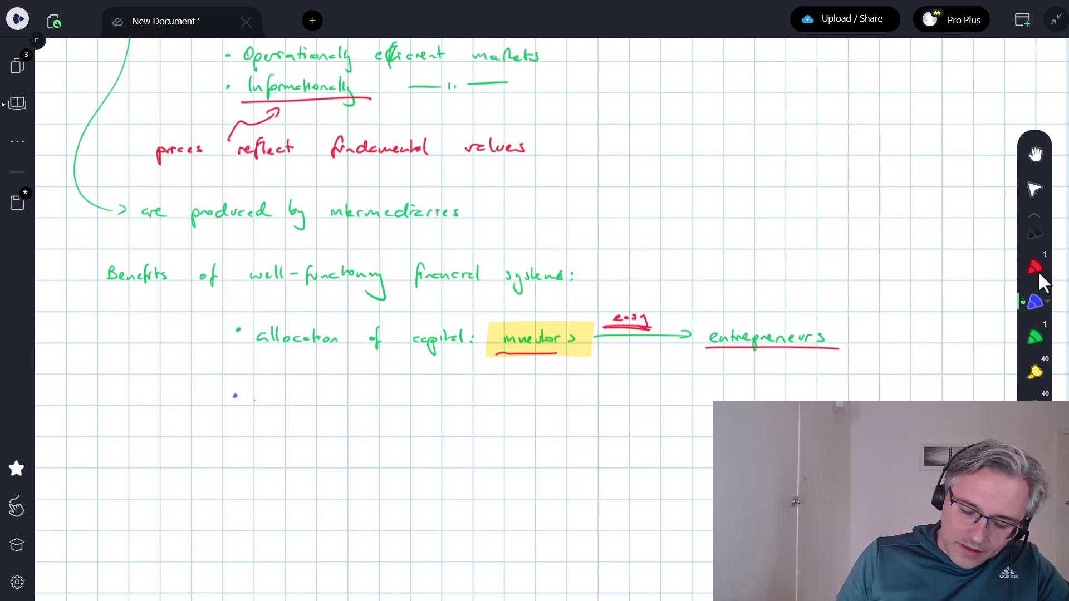
Write the blue bullet 'informational efficiency →', underline related text, and add a red link arrow.
{"action": "mouse_move", "coordinate": [256, 405]}
{"action": "left_mouse_down"}
{"action": "mouse_move", "coordinate": [344, 402]}
{"action": "mouse_move", "coordinate": [345, 387]}
{"action": "mouse_move", "coordinate": [400, 384]}
{"action": "mouse_move", "coordinate": [448, 399]}
{"action": "mouse_move", "coordinate": [458, 419]}
{"action": "left_mouse_up"}
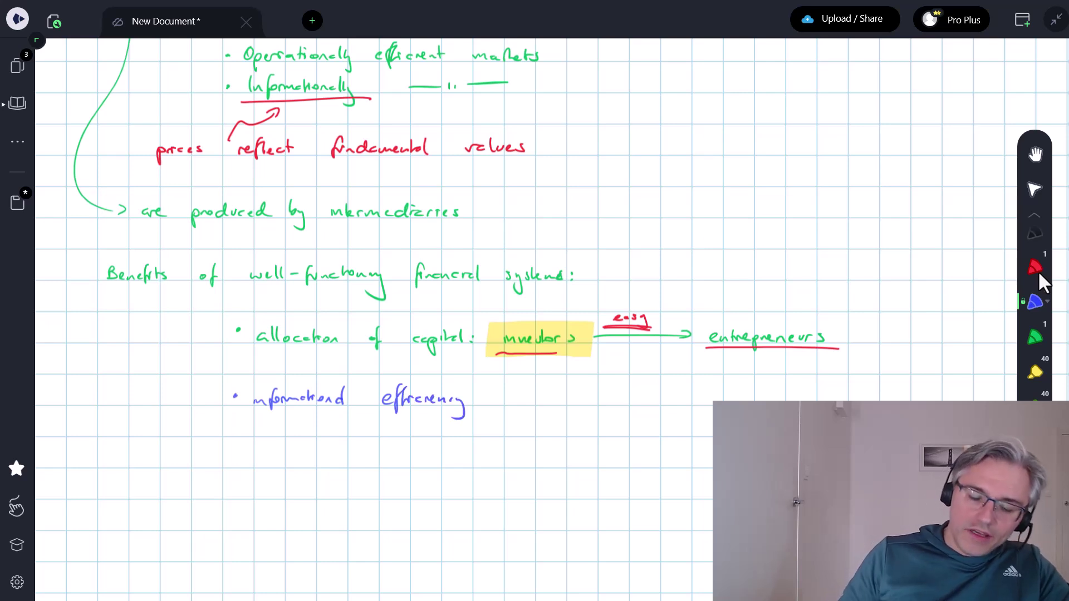
{"action": "left_click_drag", "start_coordinate": [241, 102], "coordinate": [354, 97]}
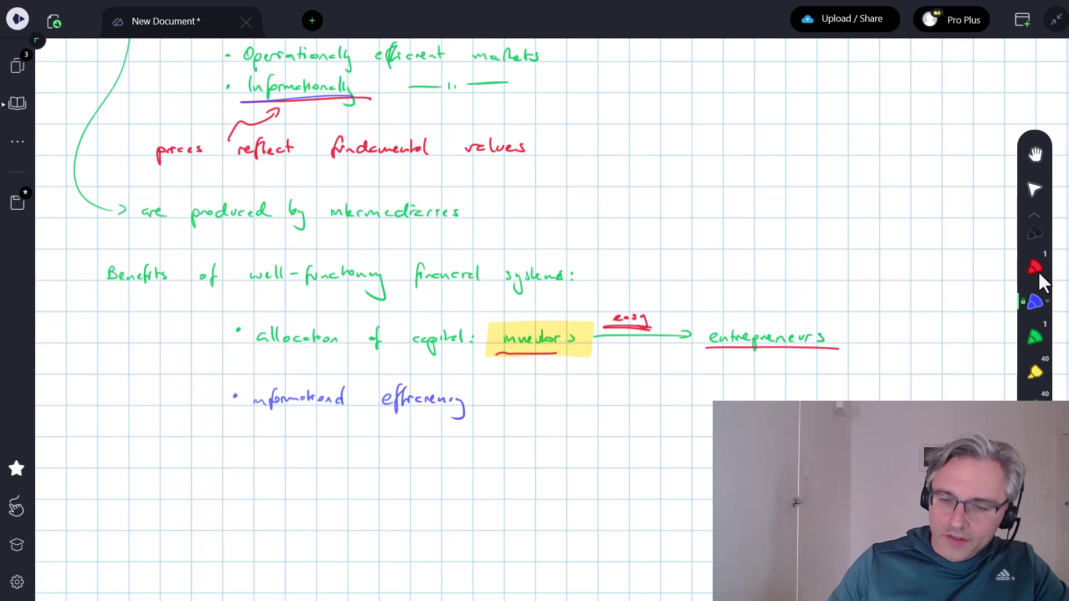
{"action": "left_click_drag", "start_coordinate": [480, 398], "coordinate": [501, 402]}
{"action": "mouse_move", "coordinate": [253, 357]}
{"action": "left_mouse_down"}
{"action": "mouse_move", "coordinate": [476, 351]}
{"action": "mouse_move", "coordinate": [580, 383]}
{"action": "left_mouse_up"}
{"action": "left_click", "coordinate": [1039, 275]}
Complete the bullet with 'optimal allocation of capital' in green.
{"action": "key", "text": "3"}
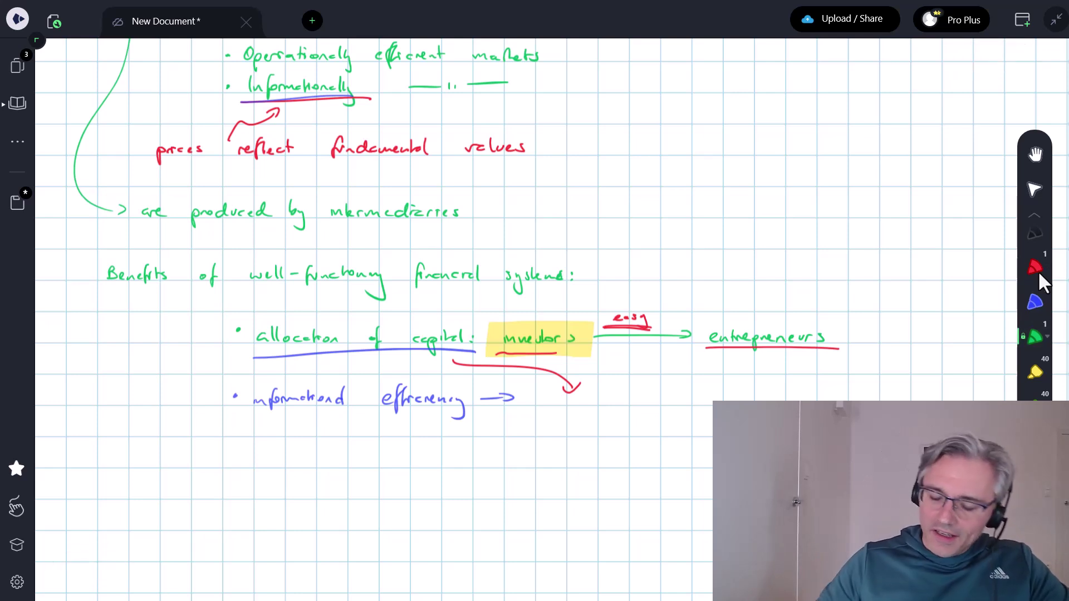
{"action": "left_click_drag", "start_coordinate": [534, 401], "coordinate": [540, 419]}
{"action": "mouse_move", "coordinate": [549, 394]}
{"action": "left_mouse_down"}
{"action": "mouse_move", "coordinate": [550, 405]}
{"action": "mouse_move", "coordinate": [632, 405]}
{"action": "left_mouse_up"}
{"action": "mouse_move", "coordinate": [644, 390]}
{"action": "left_mouse_down"}
{"action": "mouse_move", "coordinate": [644, 404]}
{"action": "mouse_move", "coordinate": [655, 402]}
{"action": "left_mouse_up"}
{"action": "left_click_drag", "start_coordinate": [667, 397], "coordinate": [676, 402]}
{"action": "left_click_drag", "start_coordinate": [680, 397], "coordinate": [693, 401]}
{"action": "left_click_drag", "start_coordinate": [694, 402], "coordinate": [736, 400]}
{"action": "mouse_move", "coordinate": [745, 387]}
{"action": "left_mouse_down"}
{"action": "mouse_move", "coordinate": [744, 401]}
{"action": "mouse_move", "coordinate": [806, 400]}
{"action": "left_mouse_up"}
{"action": "mouse_move", "coordinate": [810, 389]}
{"action": "left_mouse_down"}
{"action": "mouse_move", "coordinate": [812, 401]}
{"action": "mouse_move", "coordinate": [829, 400]}
{"action": "left_mouse_up"}
{"action": "scroll", "coordinate": [534, 278], "scroll_direction": "down", "scroll_amount": 3}
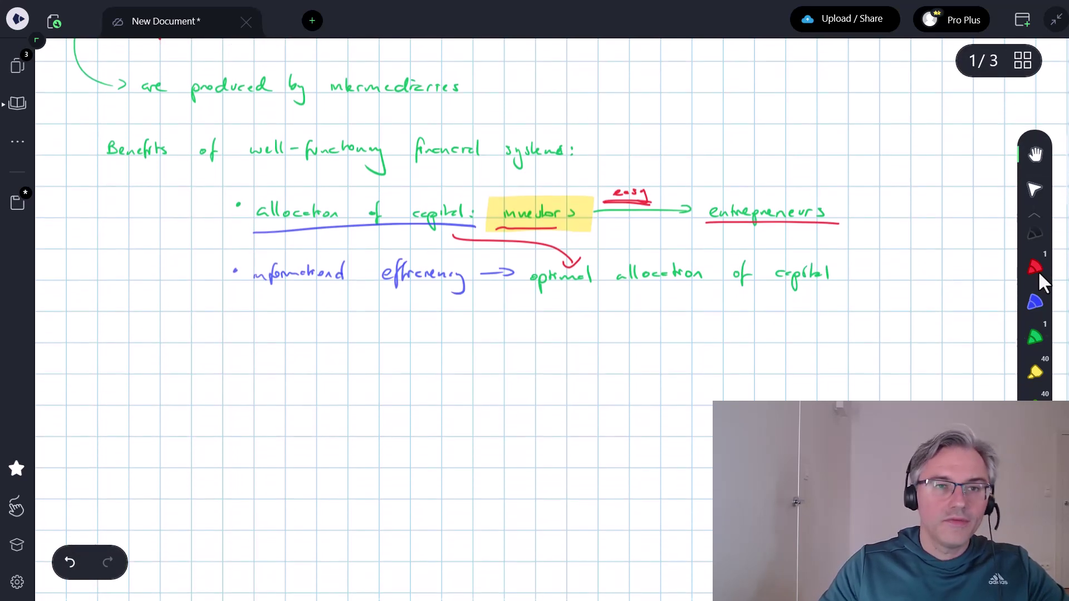